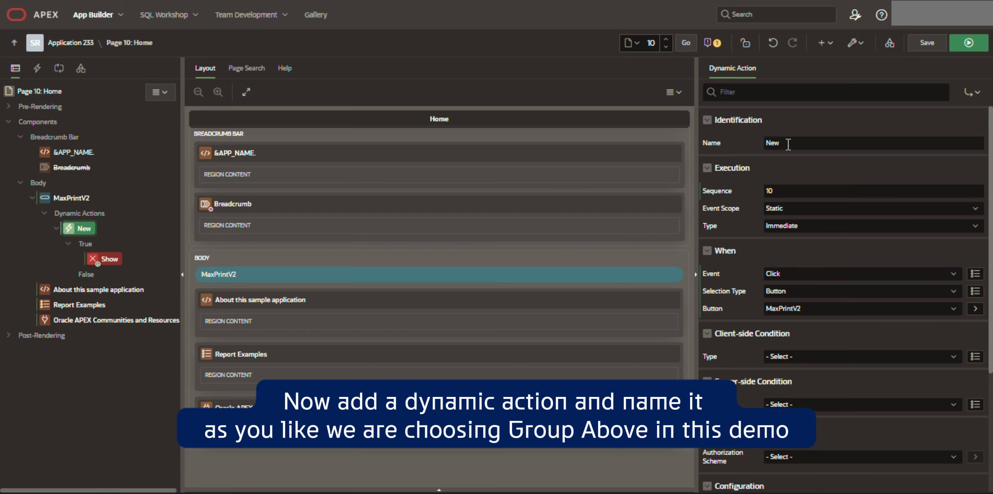
Step: Name the new dynamic action Group Above and set its true action to the MaxPrint_V2 plug-in
double_click(787, 143)
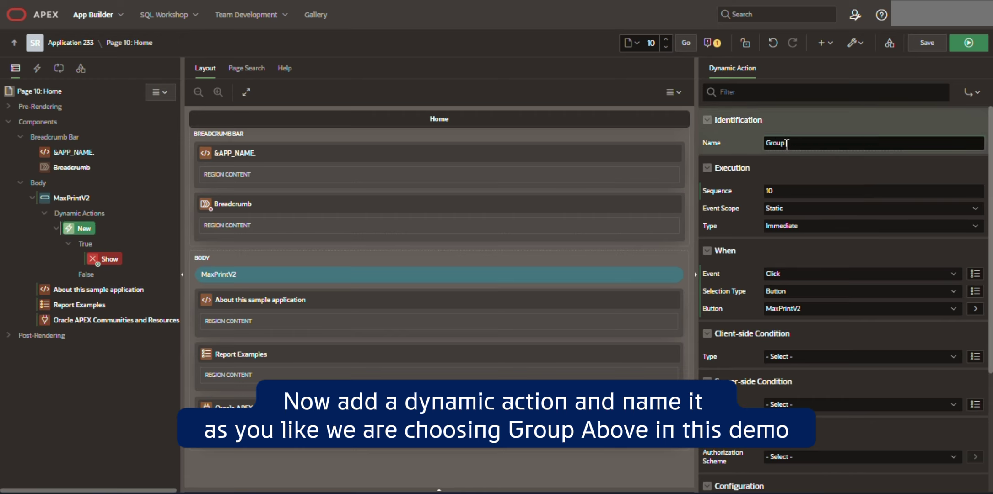
click(113, 259)
click(788, 161)
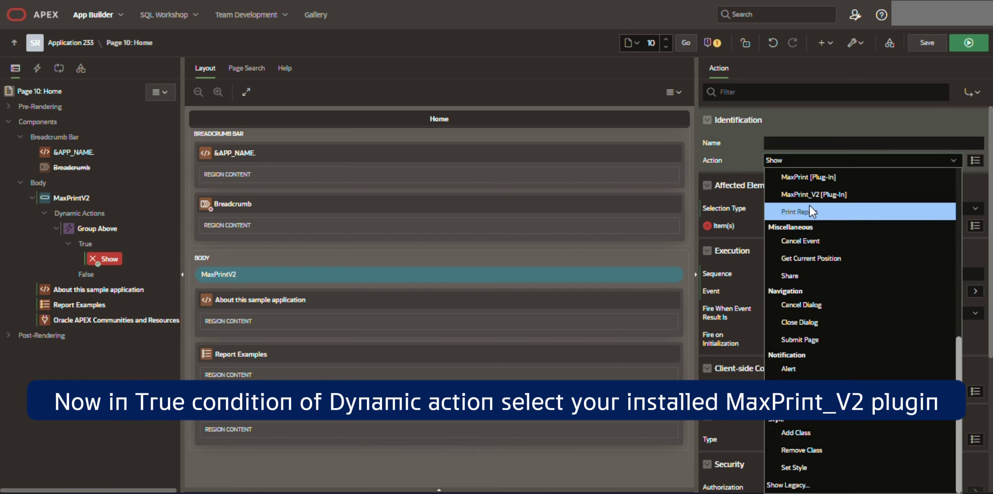
scroll(819, 229, up, 3)
click(819, 341)
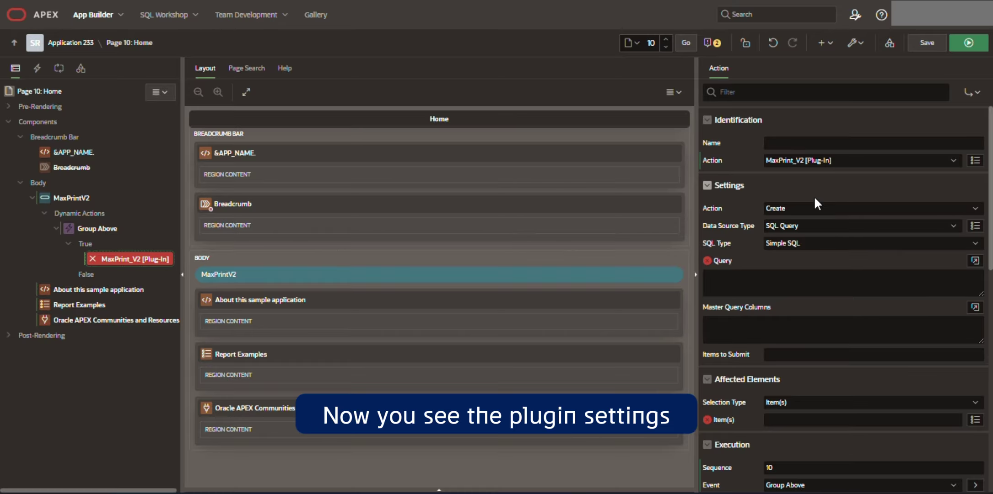
Step: Configure the plug-in settings with action Create, data source type SQL Query and SQL type JSON Object SQL
click(809, 208)
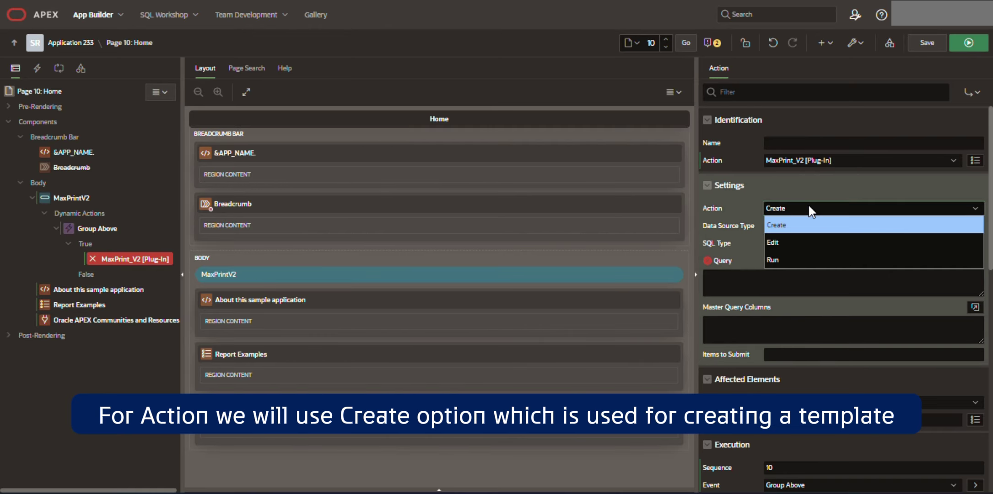
click(809, 208)
click(816, 225)
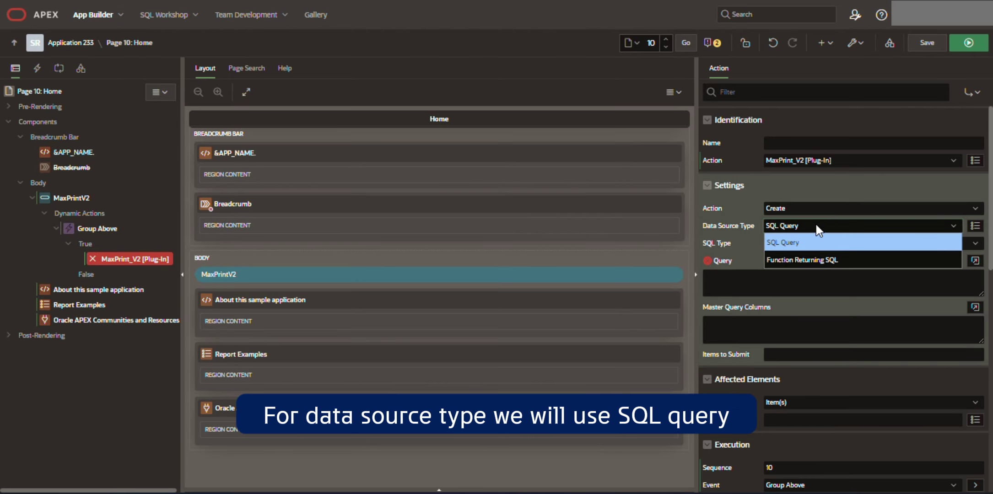
click(817, 224)
click(818, 243)
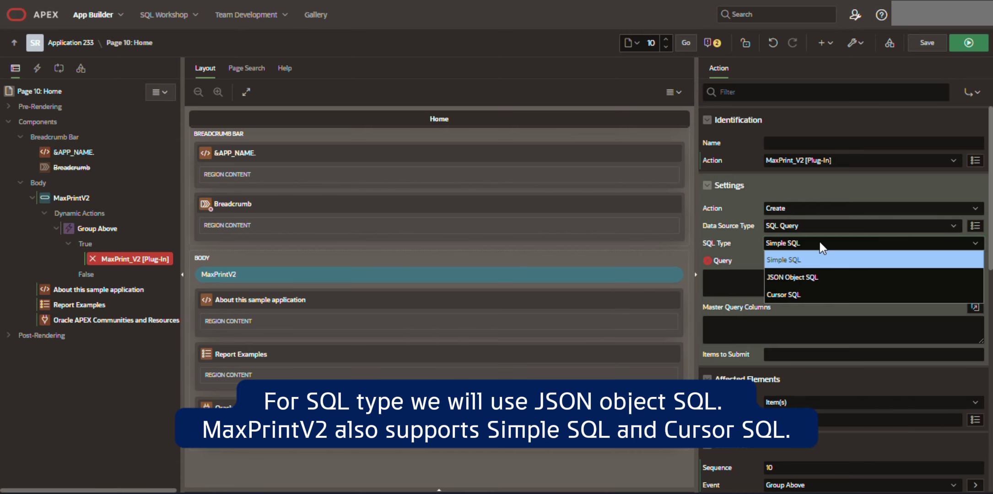
click(808, 277)
Step: Clear the affected elements' selection type by resetting it to the empty - Select - option
scroll(728, 237, down, 2)
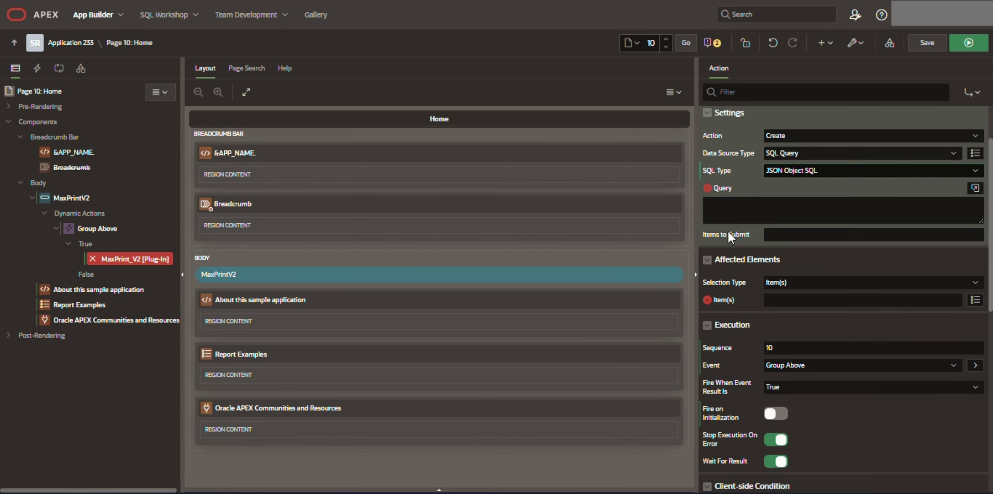
click(794, 282)
click(795, 291)
Step: Paste the JSON query on customers, orders and order items into the plug-in's Query code editor, validate it and accept it
click(911, 197)
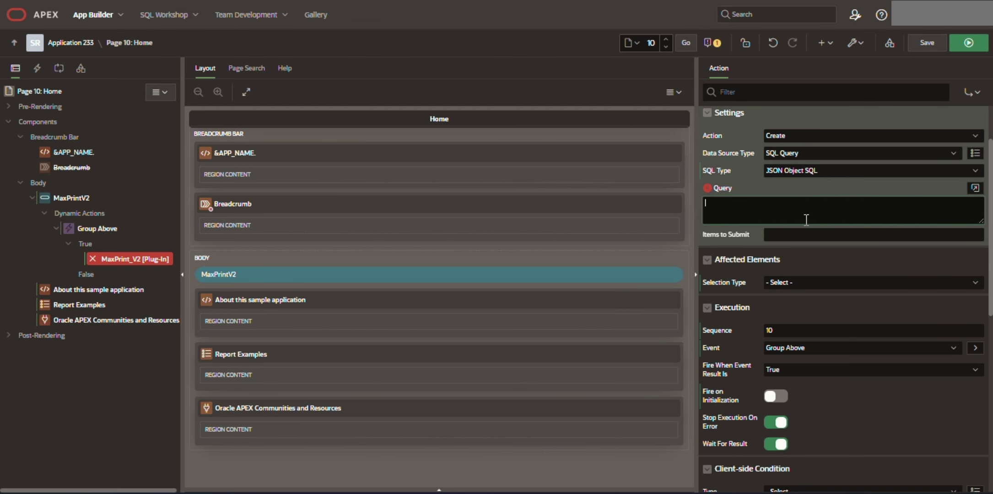
click(975, 188)
key(ctrl+v)
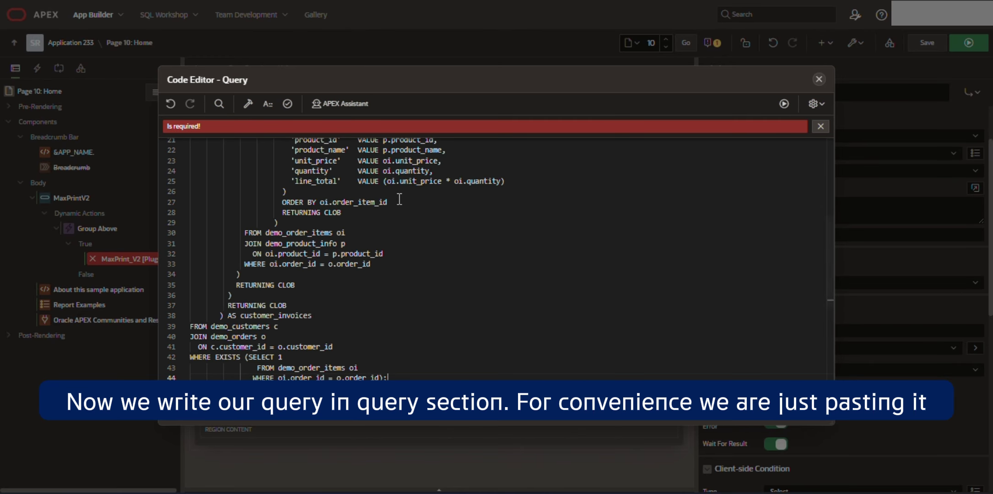
scroll(396, 268, down, 1)
click(287, 104)
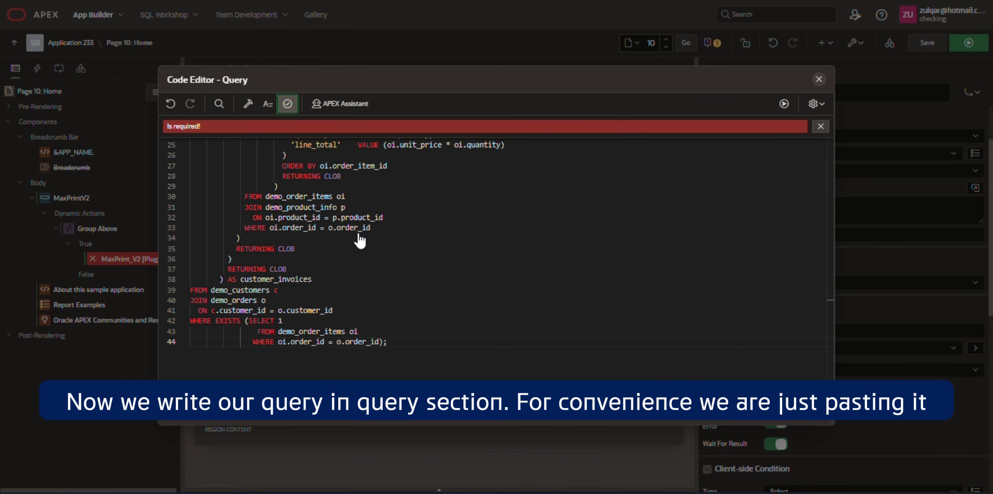
click(812, 420)
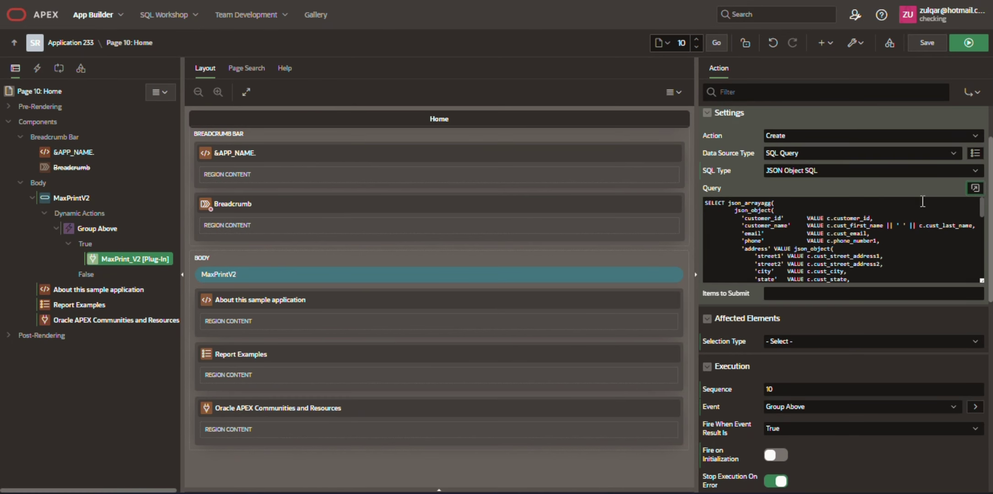
Step: Save and run the Home page, and launch the report builder with its MaxPrintV2 button
click(927, 42)
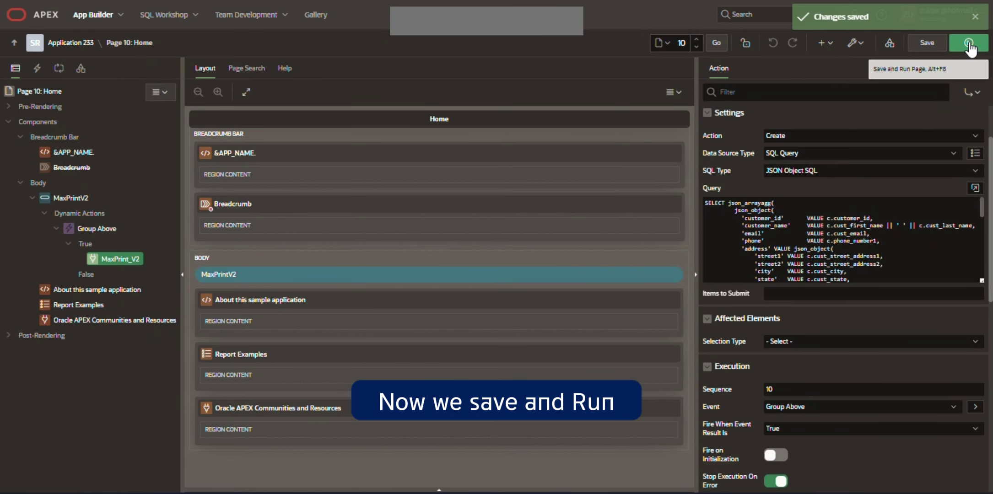
click(969, 44)
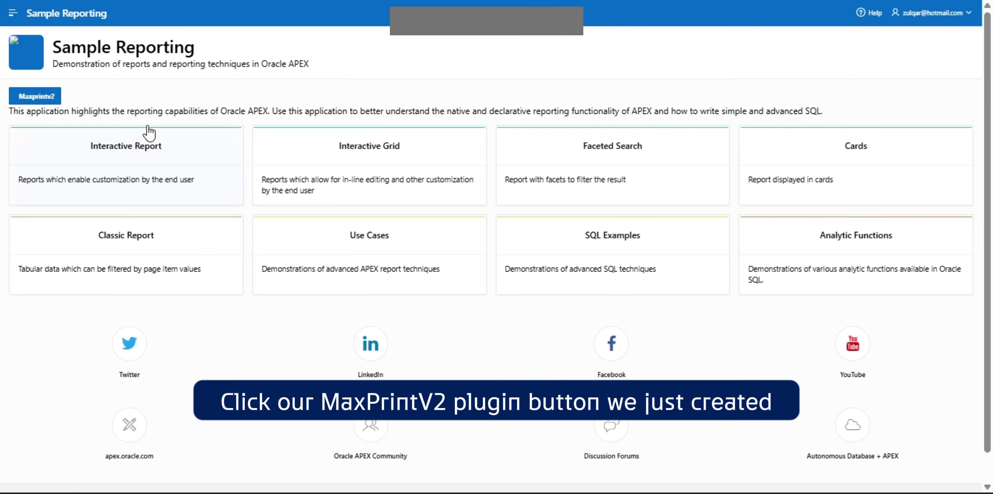
click(33, 97)
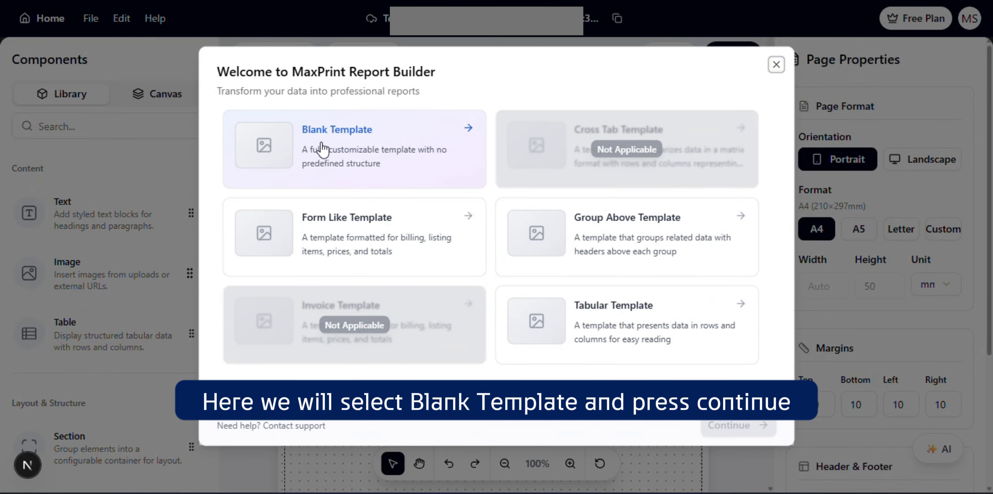
Step: Start a report from the Blank Template and add a Section element near the top of the canvas
click(326, 153)
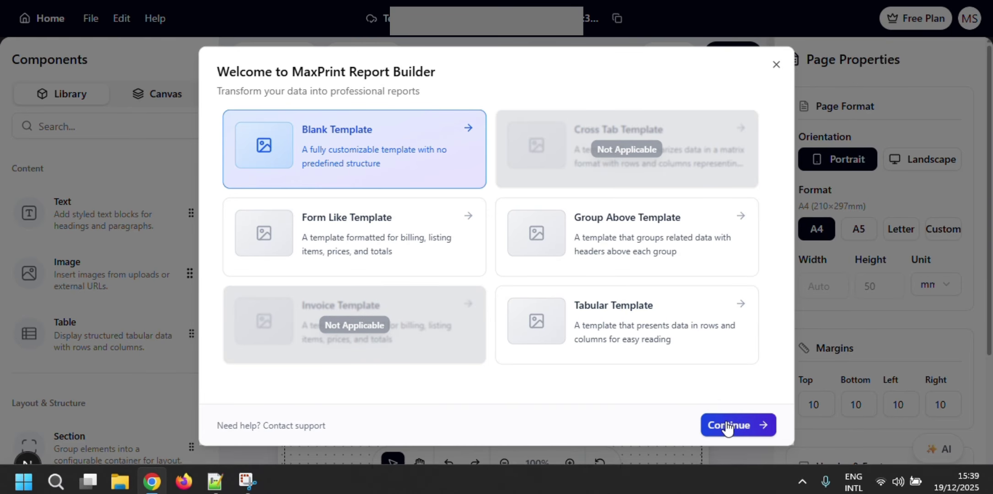
click(726, 425)
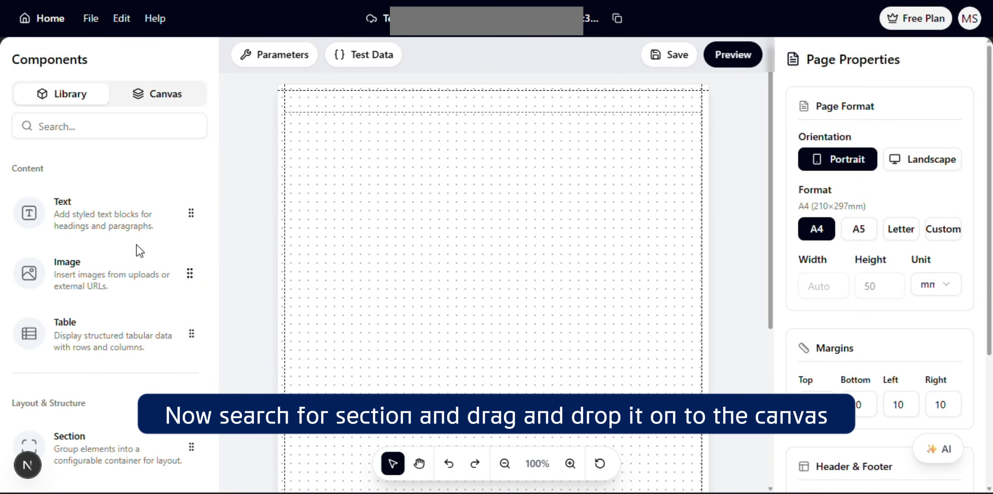
click(78, 123)
text(sec)
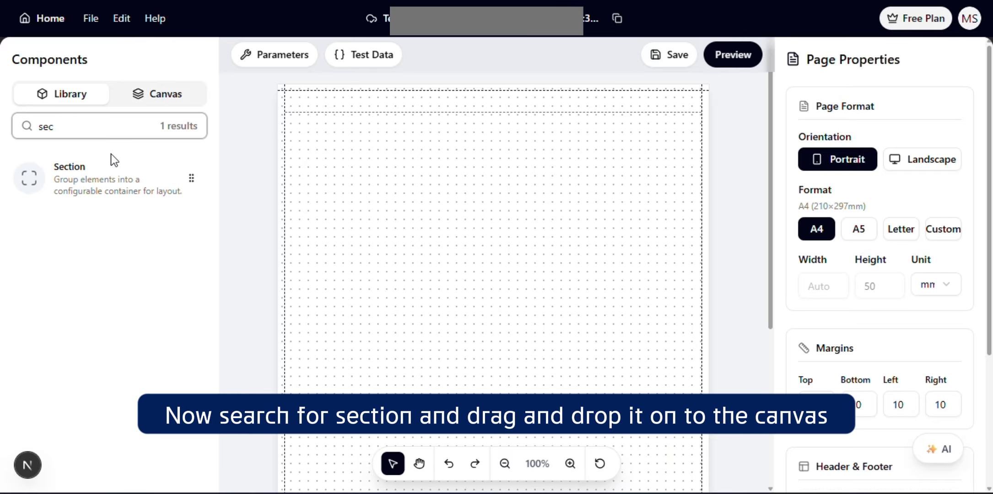
drag(192, 180, 383, 199)
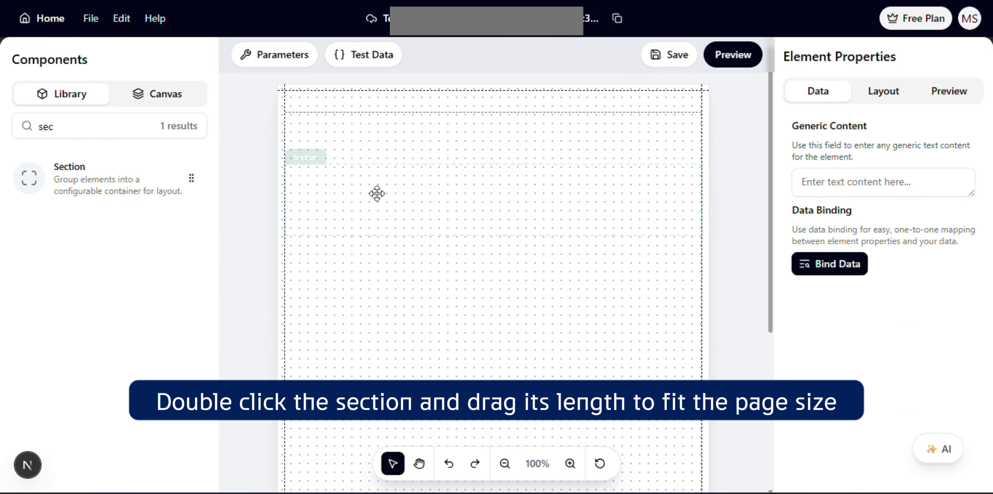
Step: Stretch the section's lower edge down to the footer line at the bottom of the page
scroll(474, 173, down, 2)
click(492, 169)
click(491, 163)
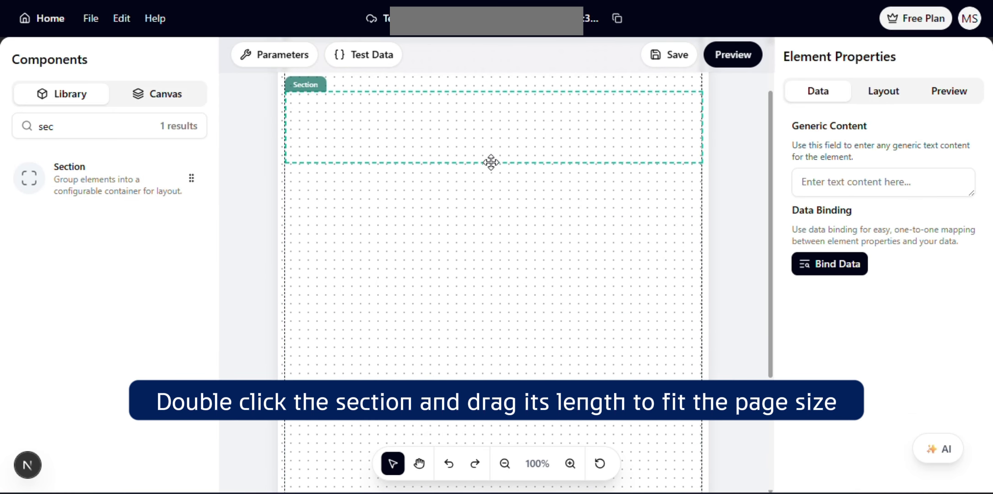
double_click(487, 143)
drag(492, 165, 495, 380)
scroll(471, 259, down, 3)
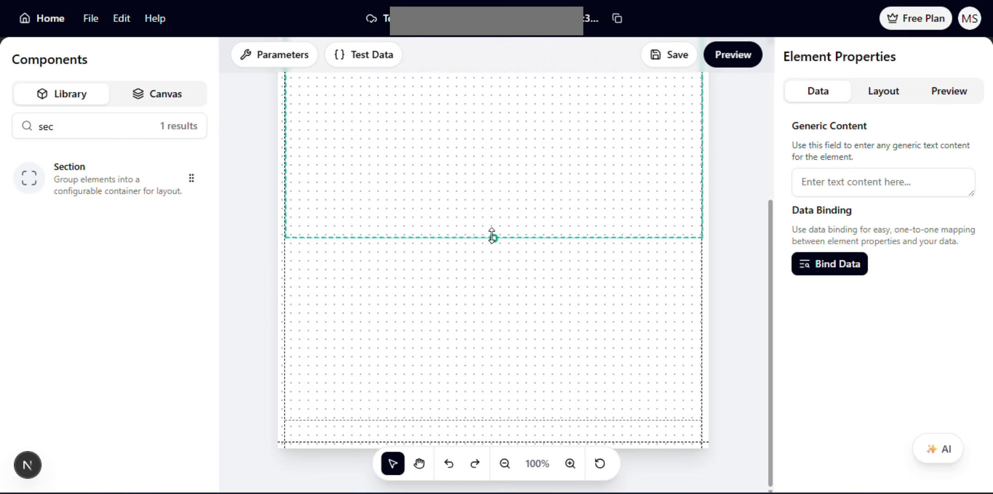
drag(493, 247, 479, 412)
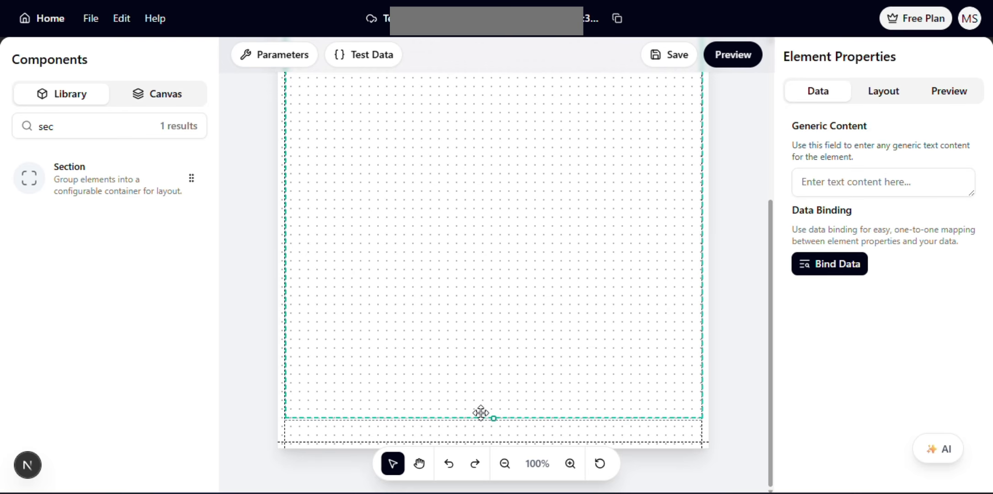
scroll(450, 285, up, 5)
click(458, 143)
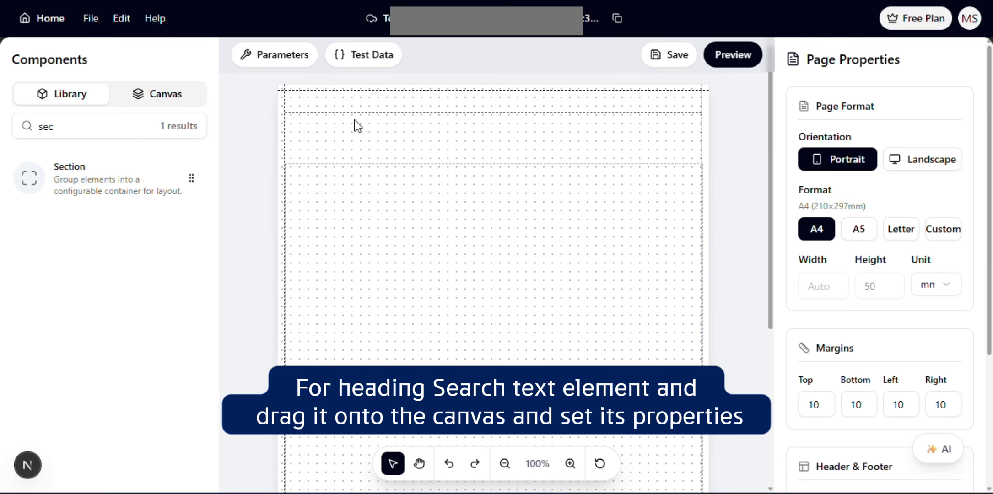
Step: Add a Text element reading "Group Above Report" above the section, enlarge its box and place it near the page's centre
click(97, 127)
key(ctrl+a)
text(e)
key(BackSpace)
text(t)
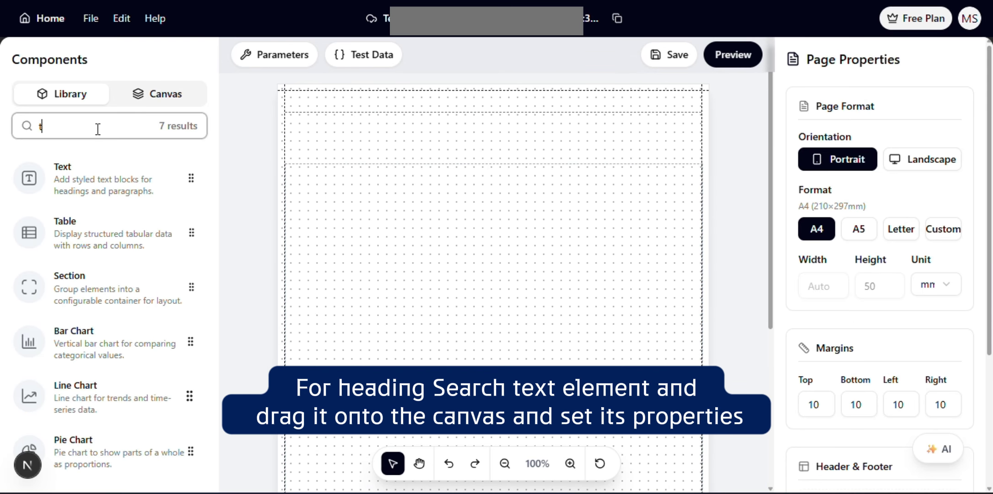
drag(52, 174, 462, 140)
key(ctrl+a)
text(Group A)
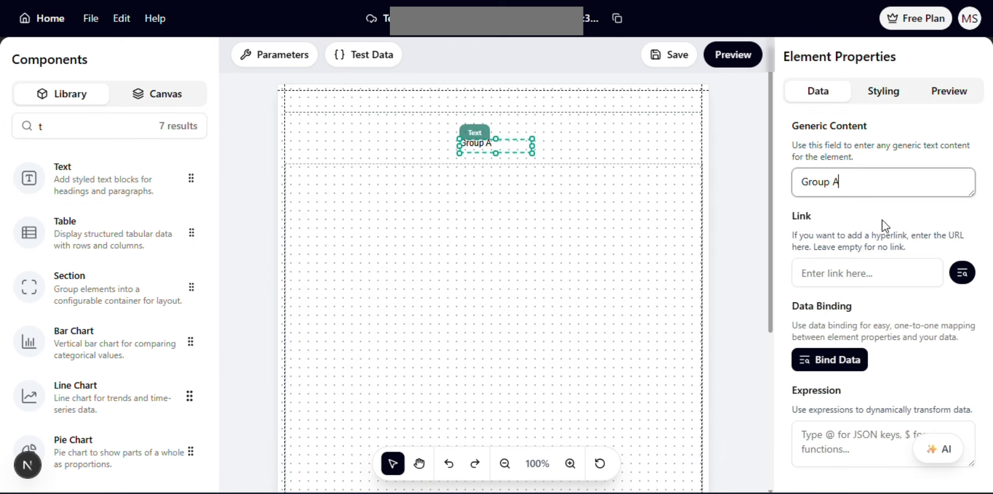
drag(539, 145, 589, 145)
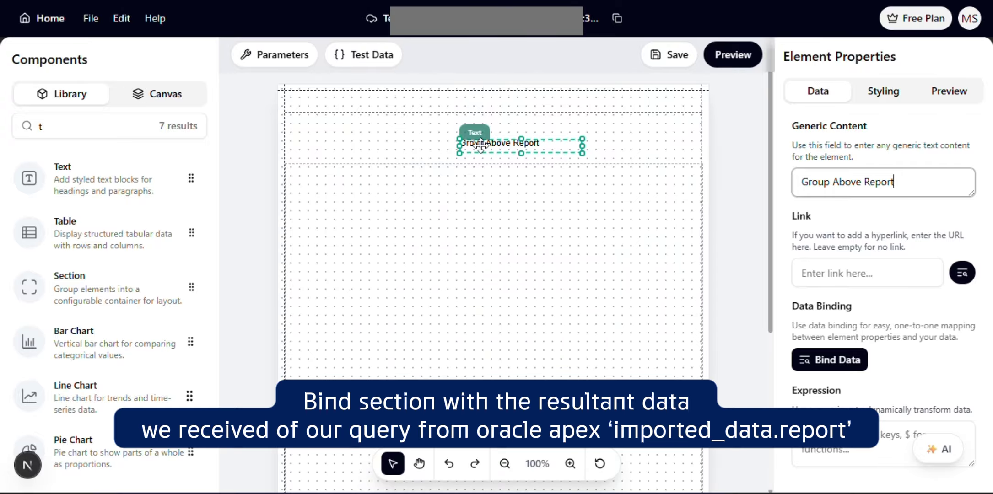
drag(458, 137, 486, 139)
Step: Bind the section to the imported_data.report array
click(444, 254)
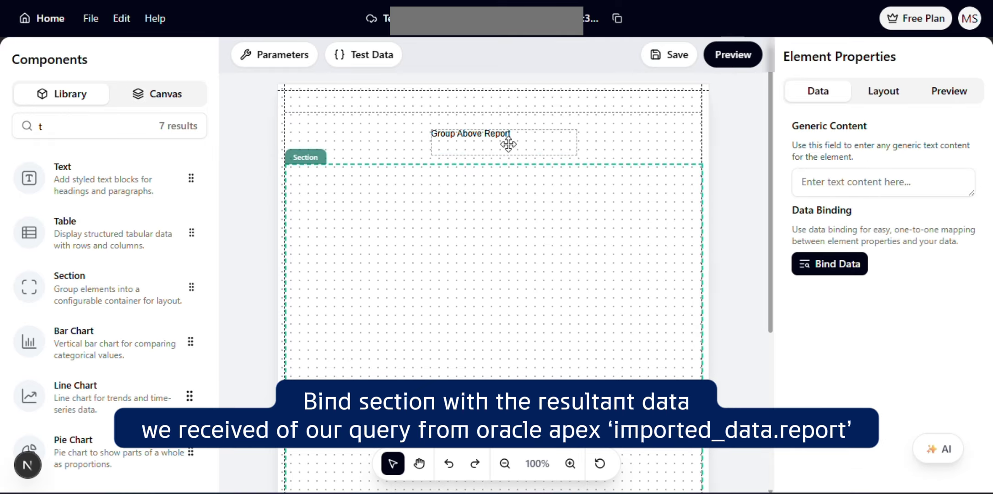
click(833, 270)
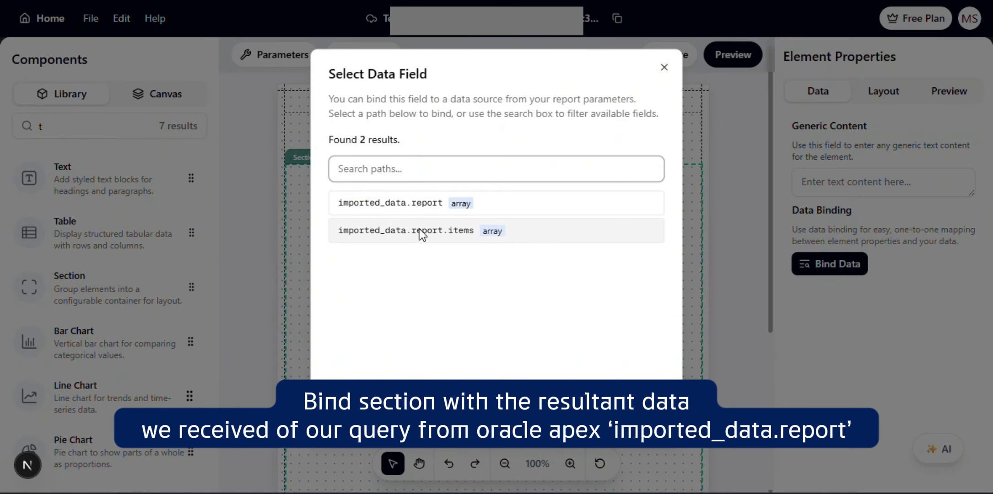
click(433, 209)
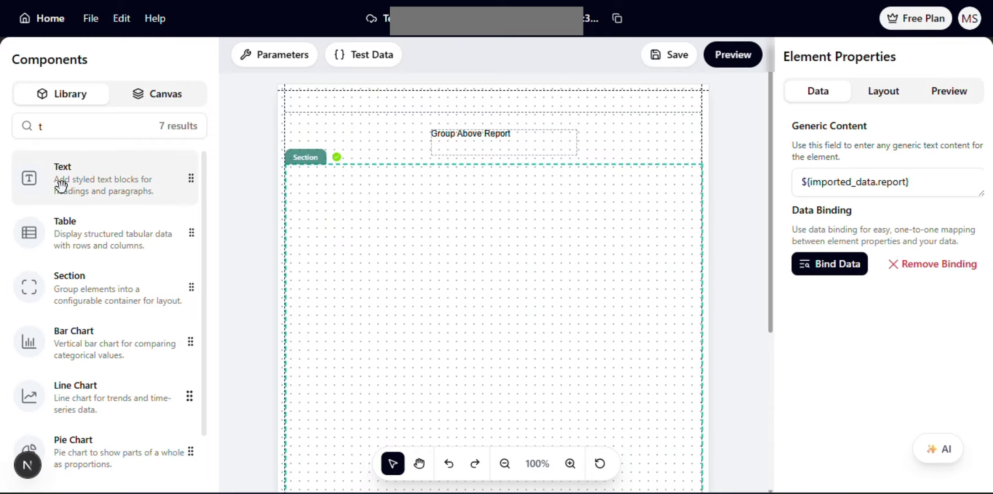
Step: Add three Text elements inside the section and stack them along its left edge
drag(61, 185, 309, 224)
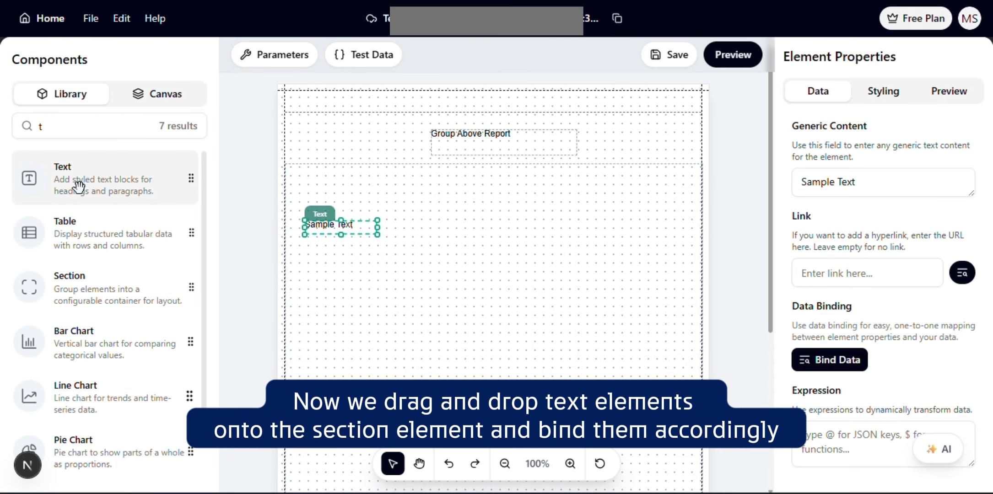
drag(78, 187, 325, 266)
drag(88, 188, 344, 310)
drag(334, 229, 315, 221)
drag(359, 261, 319, 242)
drag(372, 313, 311, 261)
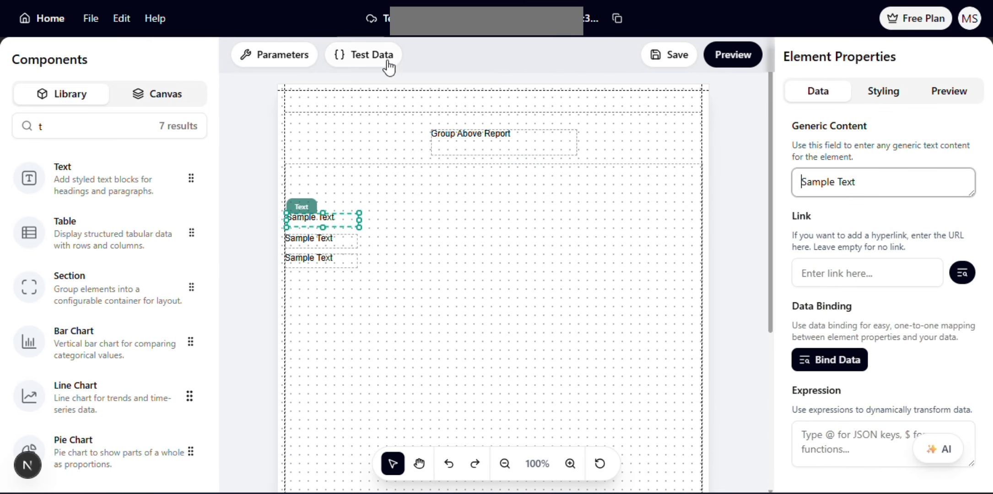
Step: Label the three stacked text elements Customer Name, Phone and Date, and move them up closer to the section's top
triple_click(872, 178)
text(Customer Name)
click(301, 236)
triple_click(880, 188)
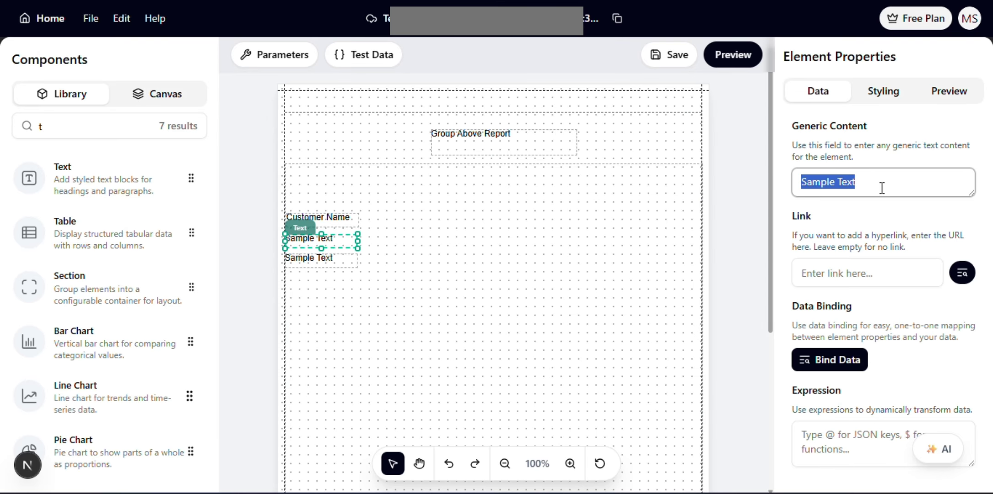
text(Phone)
click(313, 261)
click(310, 259)
triple_click(824, 192)
key(BackSpace)
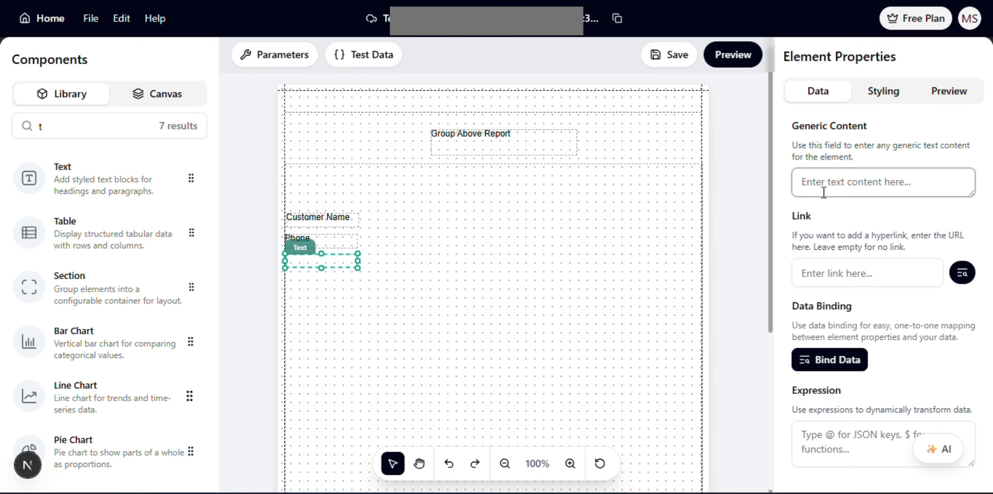
drag(316, 218, 301, 238)
Step: Add a QR Code element in the section's upper-right corner and bind it to the order_id field
triple_click(86, 126)
text(qr)
drag(105, 178, 642, 180)
drag(669, 207, 669, 187)
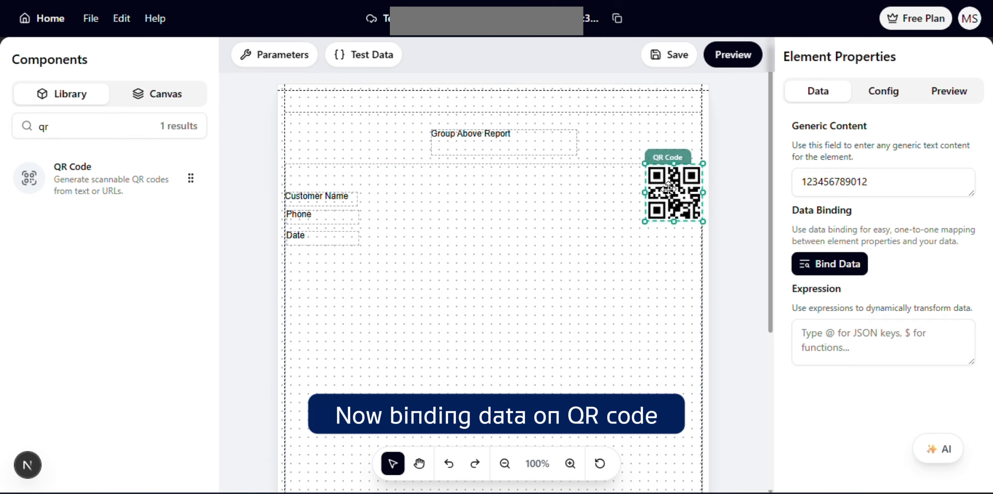
click(830, 265)
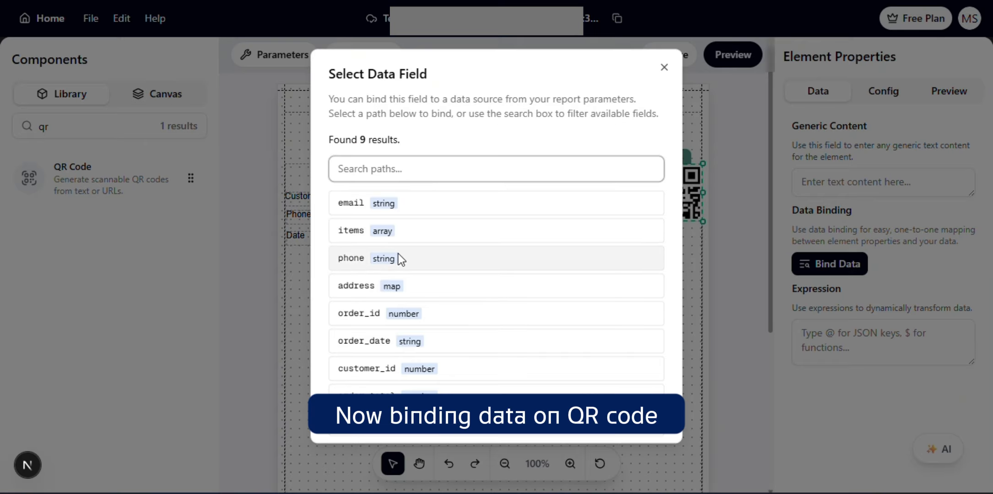
click(345, 320)
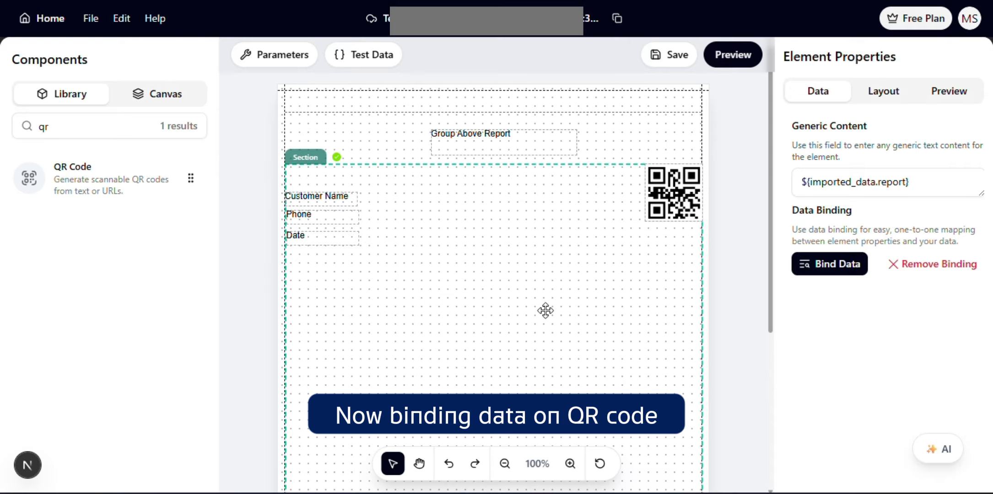
Step: Add a Text element below the Date label and label it Email
triple_click(97, 130)
text(te)
drag(92, 179, 304, 259)
click(849, 192)
key(ctrl+a)
text(Email)
Step: Add Text elements beside the existing labels to form a second column next to Customer Name, Phone, Date and Email
click(316, 196)
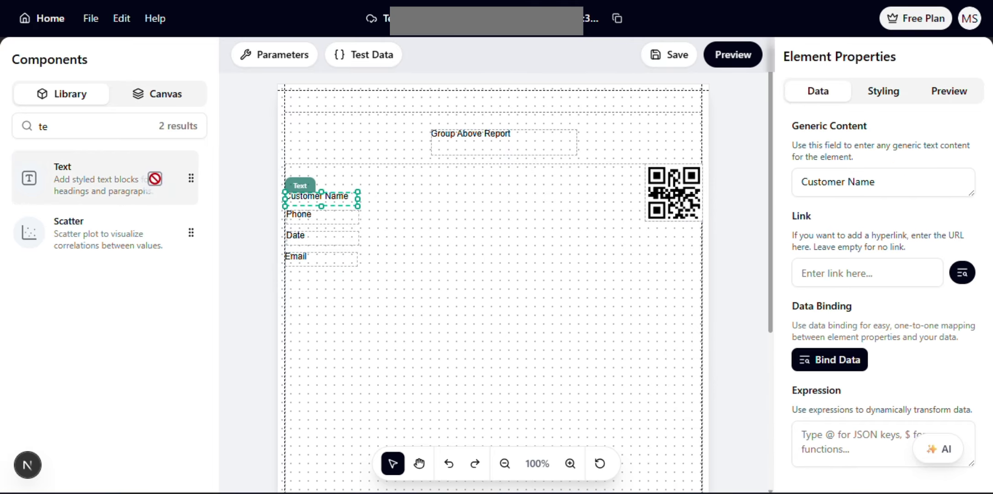
drag(156, 177, 377, 195)
drag(91, 179, 381, 239)
drag(91, 179, 492, 281)
Step: Bind the text beside Customer Name to customer_name and the text beside Phone to phone
click(673, 192)
click(829, 360)
text(cus)
click(372, 227)
click(395, 215)
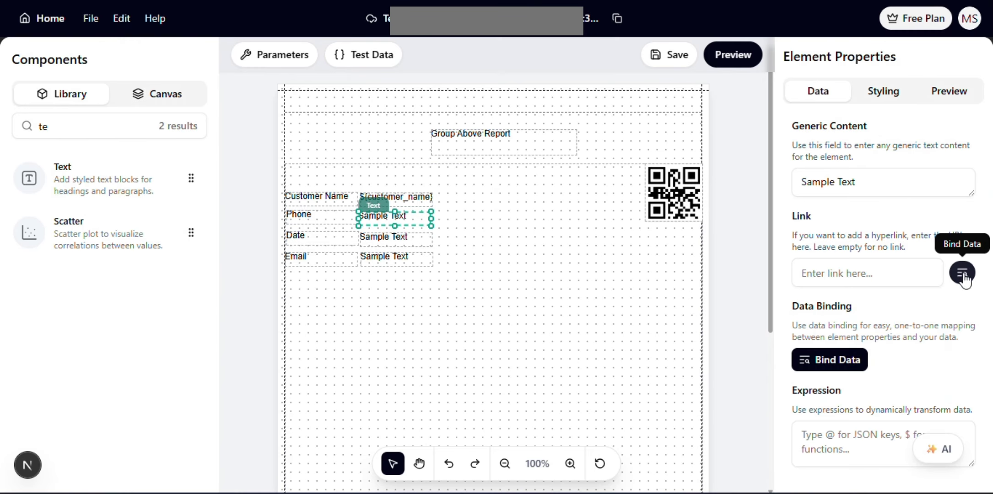
click(962, 273)
text(phon)
click(351, 202)
Step: Bind the text beside Date to order_date and the text beside Email to email
click(396, 236)
click(962, 272)
click(379, 341)
click(396, 256)
click(962, 272)
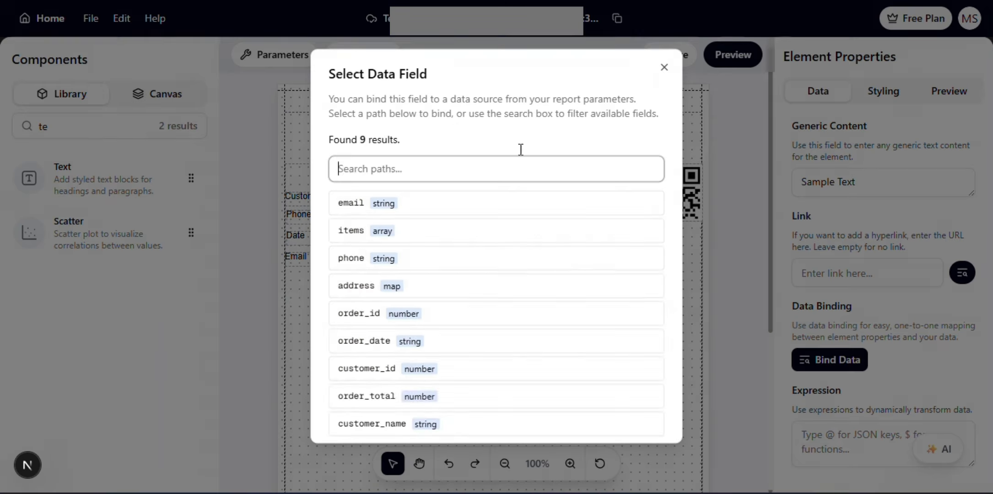
click(409, 204)
click(547, 271)
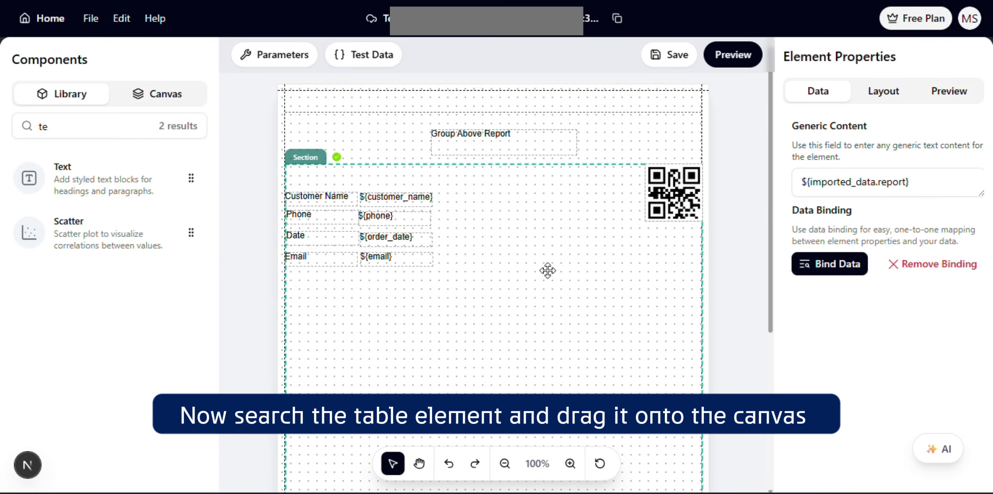
Step: Add a Table element and place it just below the Email row at the section's left edge
click(85, 120)
key(BackSpace)
text(a)
drag(49, 178, 384, 326)
scroll(485, 193, down, 3)
scroll(481, 226, up, 2)
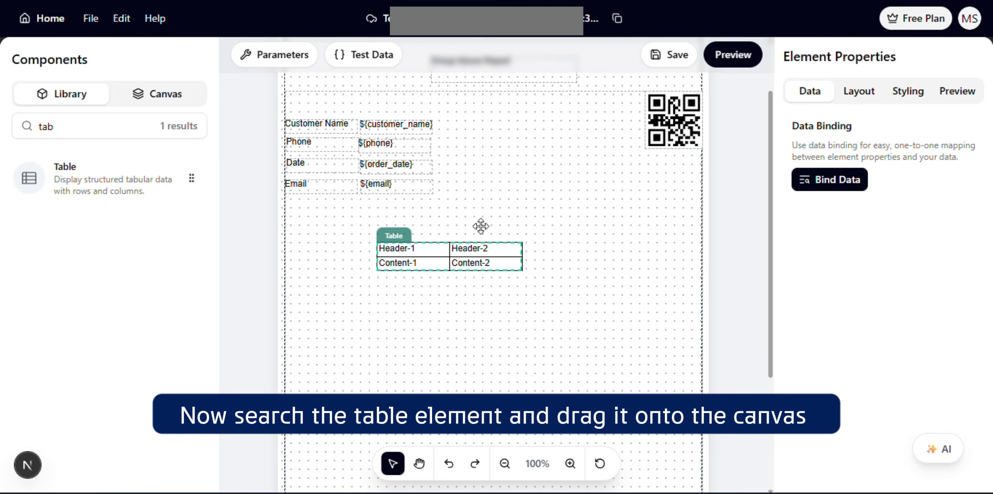
drag(457, 249, 365, 233)
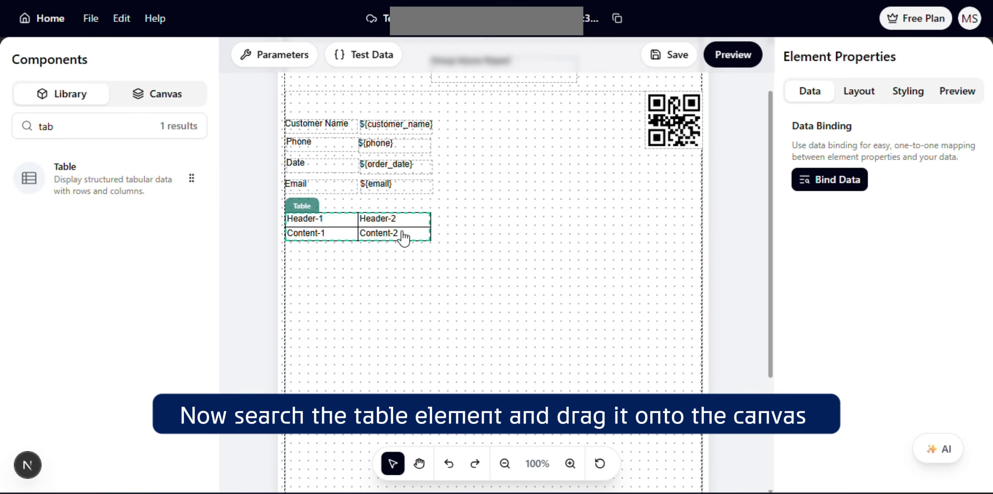
Step: Give the table 5 columns and bind it to the items array
click(860, 91)
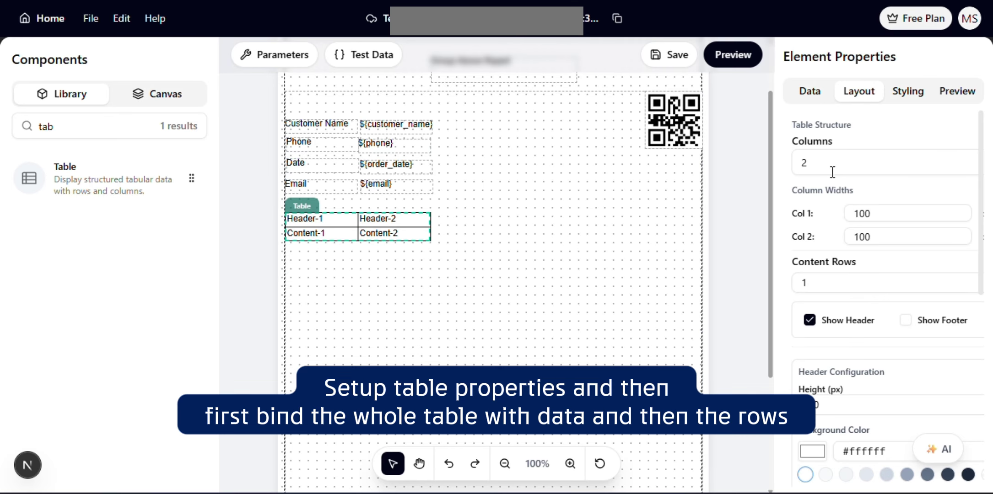
click(817, 158)
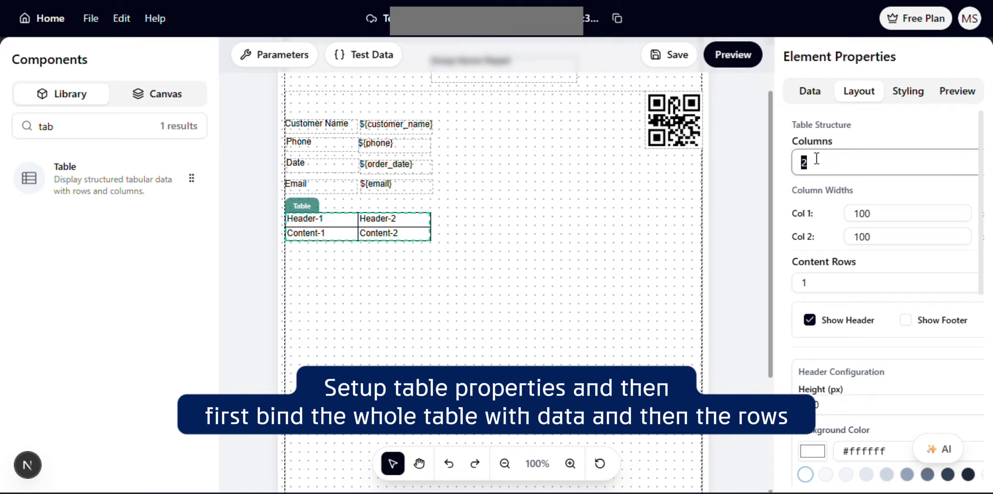
text(5)
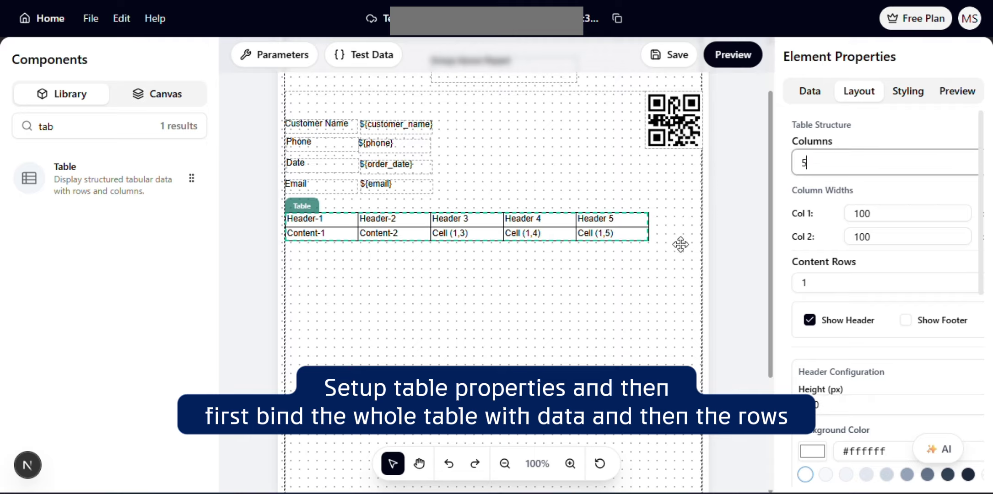
click(526, 313)
click(319, 217)
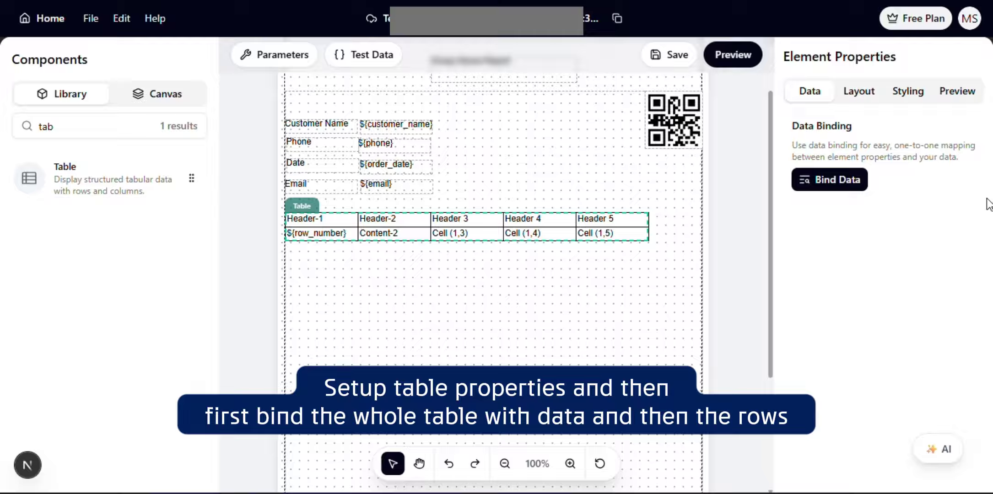
click(840, 185)
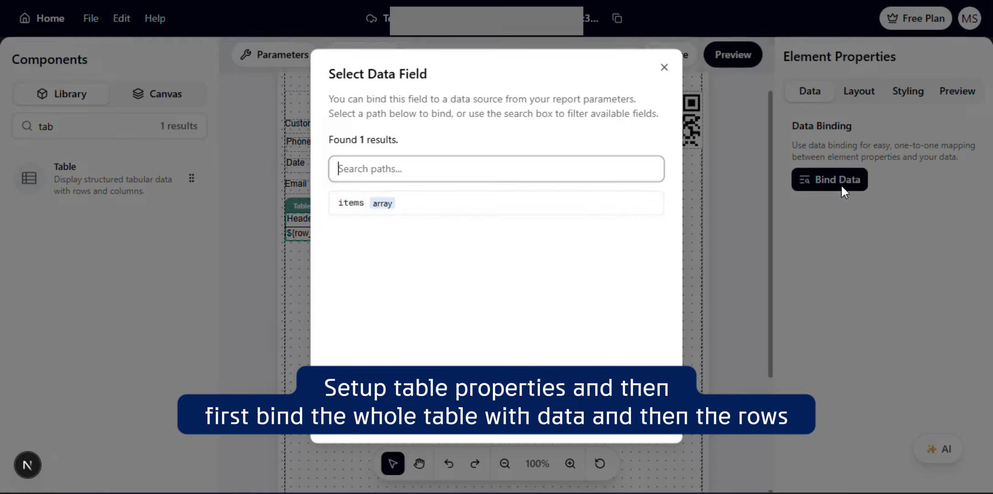
click(332, 203)
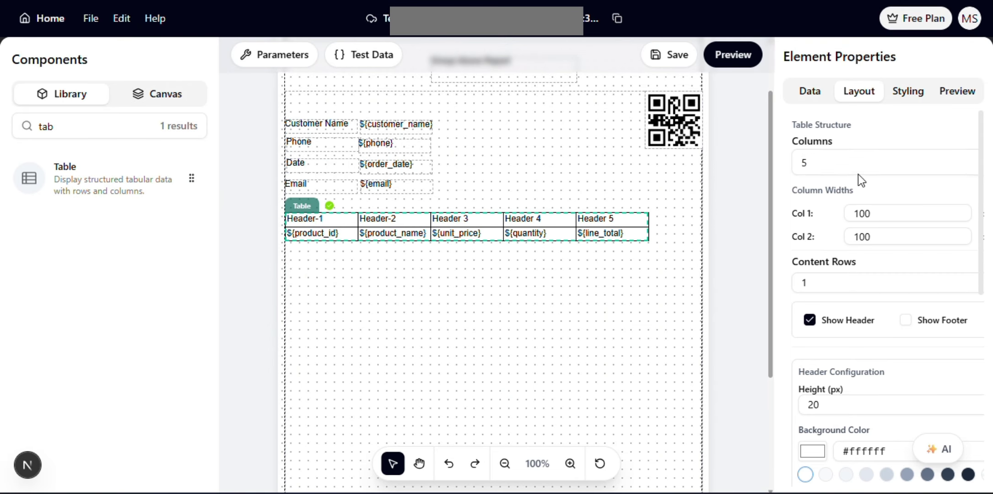
Step: Reduce the table to 4 columns and move it away from the section's left edge
text(4)
drag(320, 225, 381, 231)
Step: Label the table's header cells Product ID, Product Name, Unit Price and Quantity
click(843, 256)
click(451, 225)
text(Product Name)
click(524, 226)
text(Unit Price)
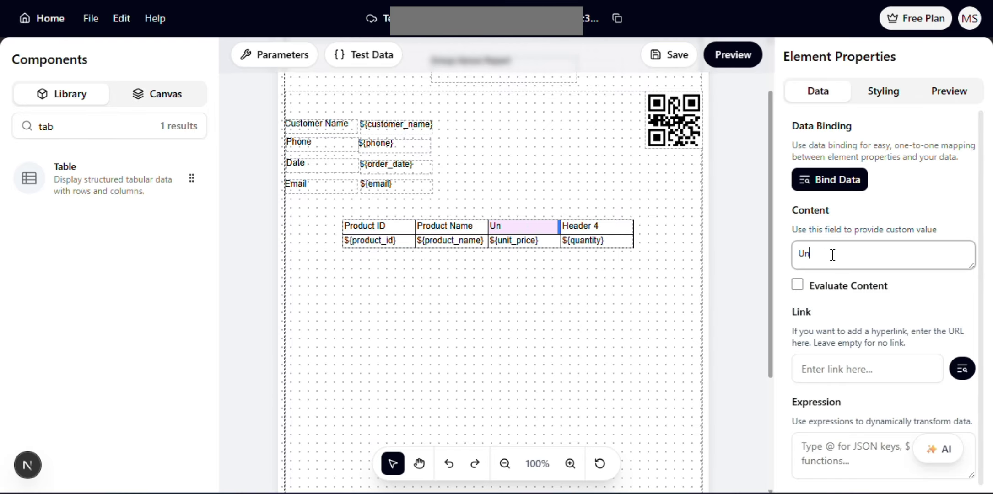
click(594, 225)
triple_click(824, 254)
text(Quantity)
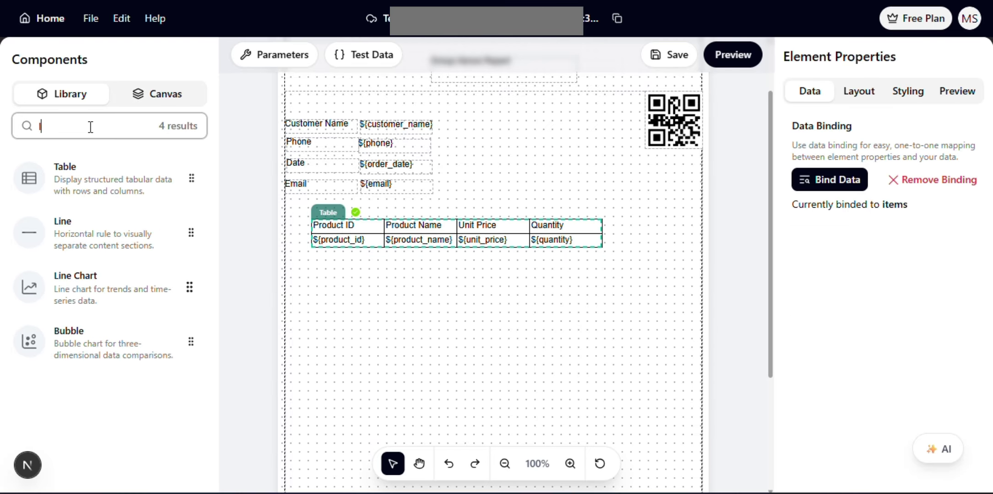
Step: Add a Line element across the full width of the section below the table
text(in)
drag(64, 178, 287, 280)
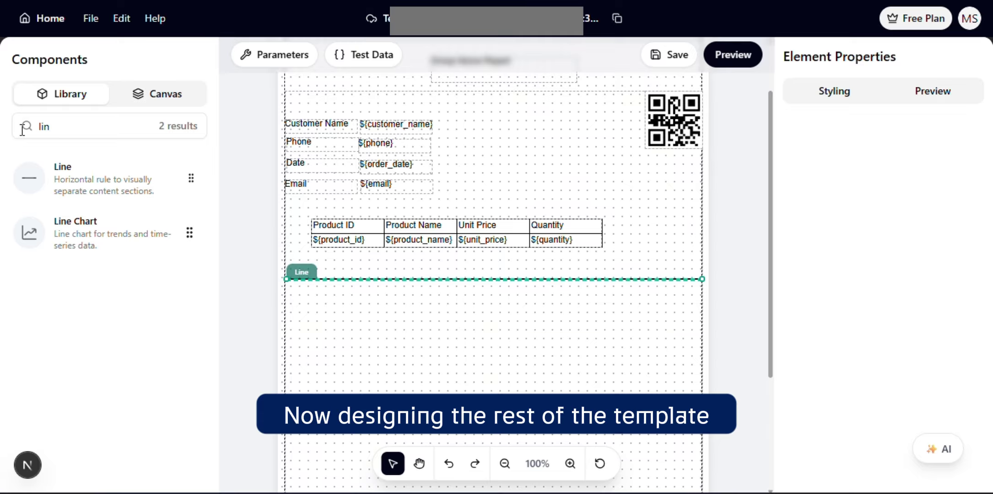
Step: Add two Text elements side by side below the line, one labelled Order Total and the other bound to order_total
triple_click(82, 131)
text(tes)
text(text)
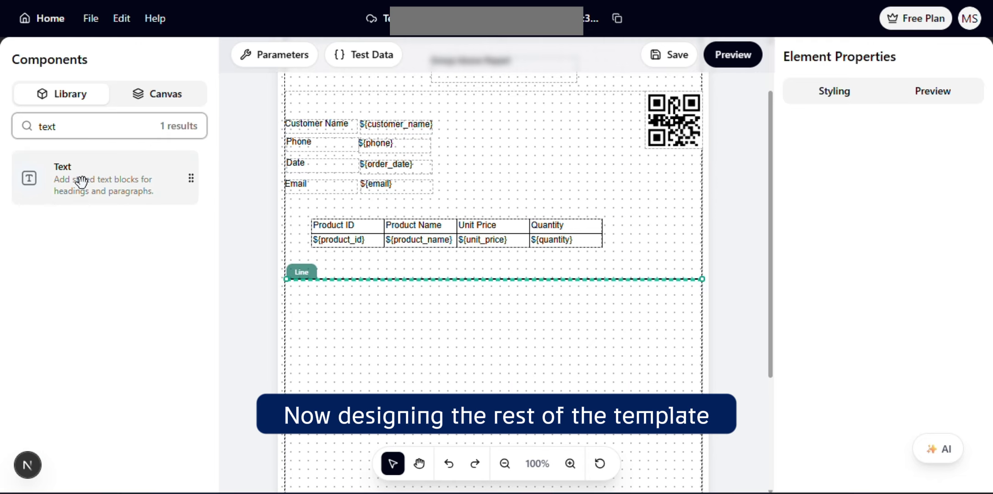
drag(79, 182, 318, 316)
triple_click(858, 182)
text(Order Total)
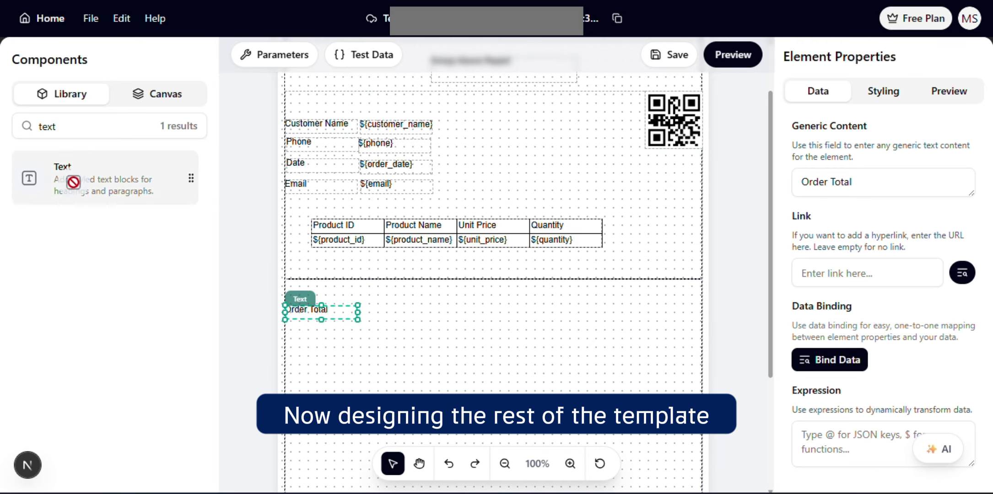
drag(73, 183, 380, 315)
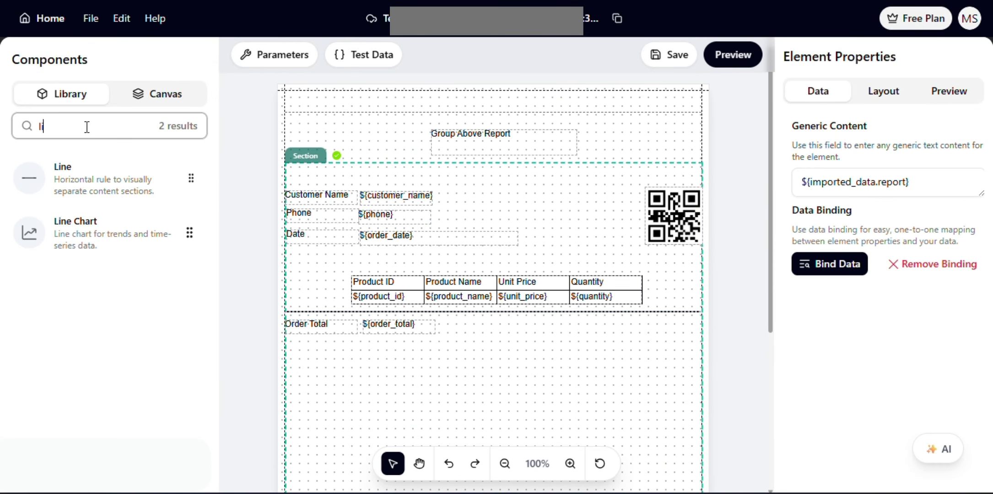
Step: Add a second Line element below the Order Total row and stretch it across the section's full width
text(ine)
drag(29, 178, 320, 340)
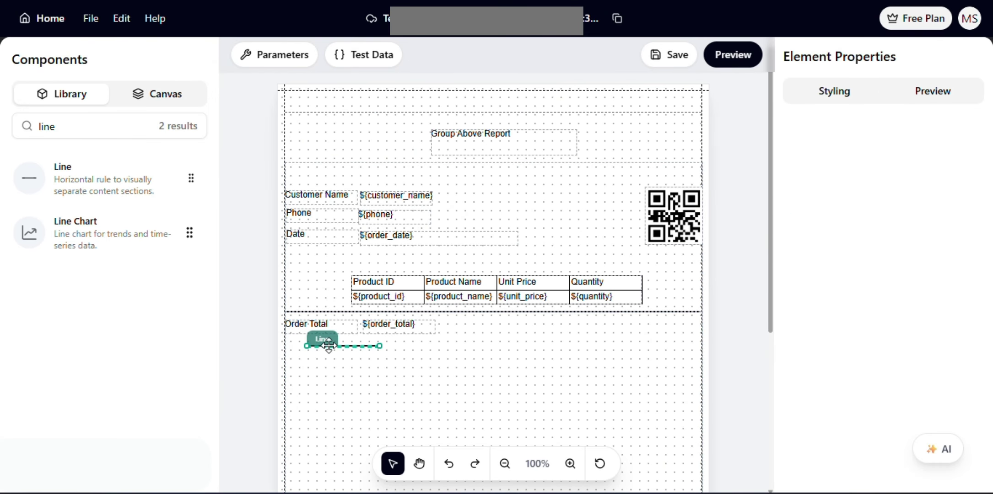
drag(382, 338, 700, 339)
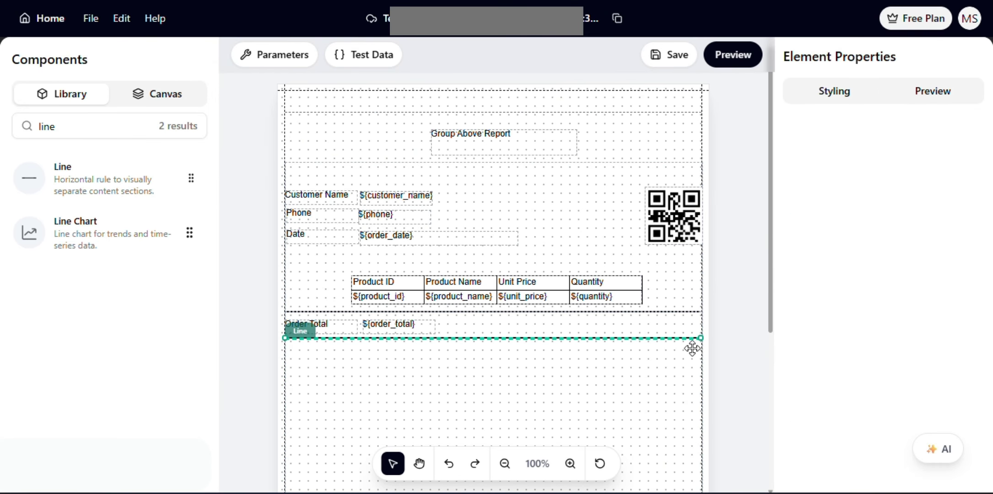
Step: Preview the report as a PDF and look through its pages
click(750, 55)
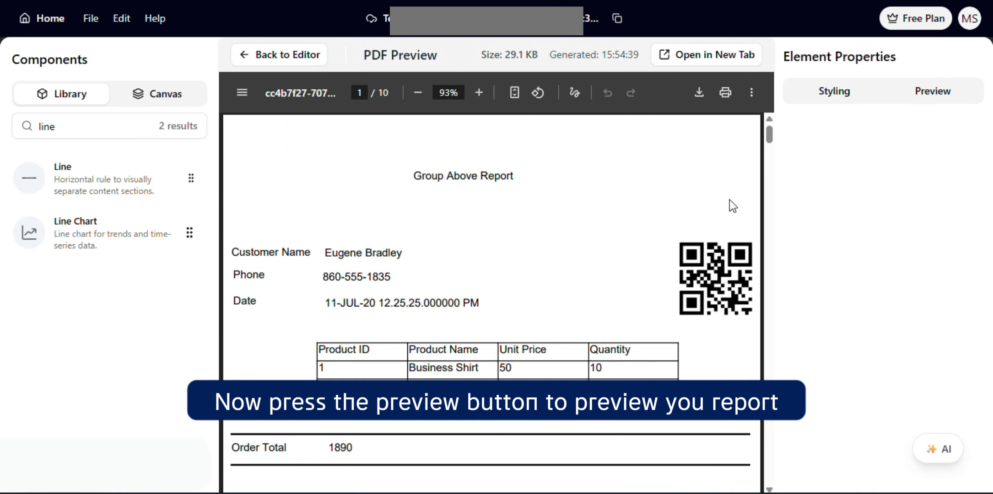
scroll(520, 237, down, 7)
scroll(521, 238, down, 10)
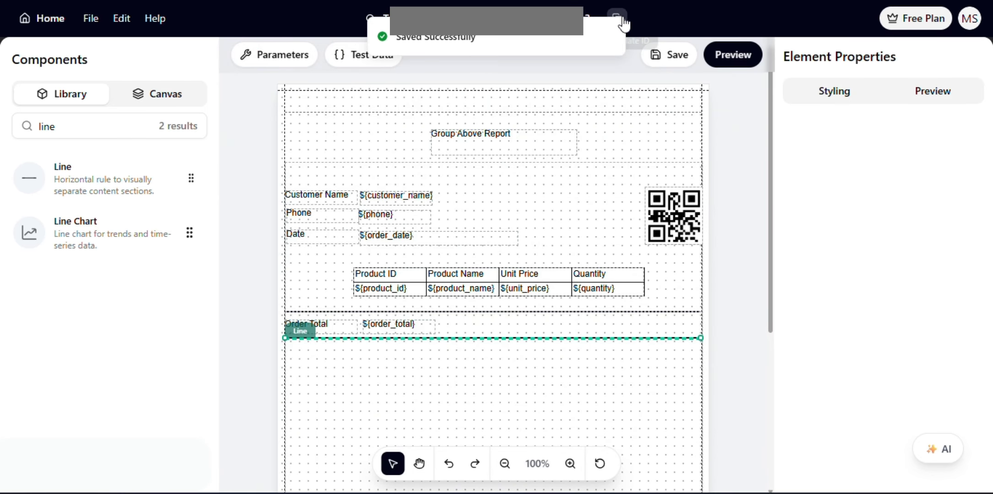
Step: Set the Group Above Report title's font to DejaVu Sans ExtraLight at 20 px
click(503, 141)
click(882, 91)
click(846, 279)
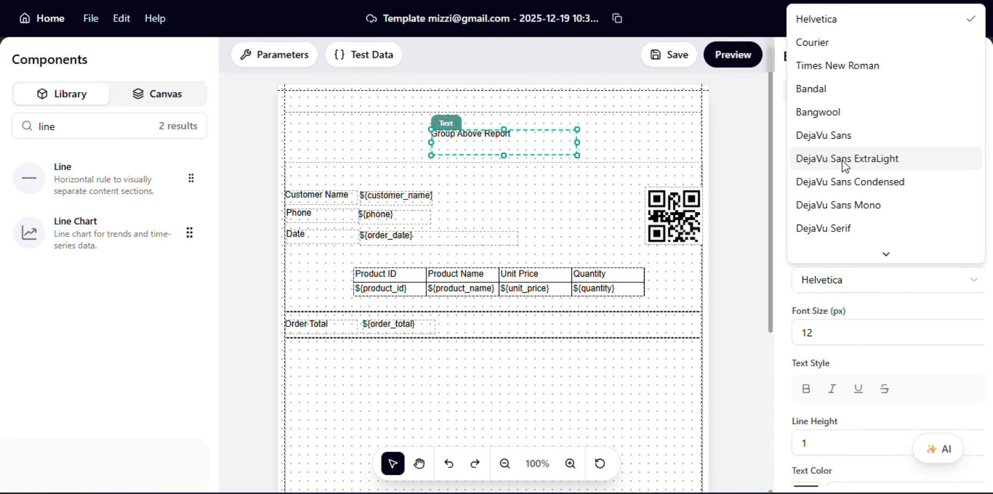
click(842, 160)
double_click(839, 337)
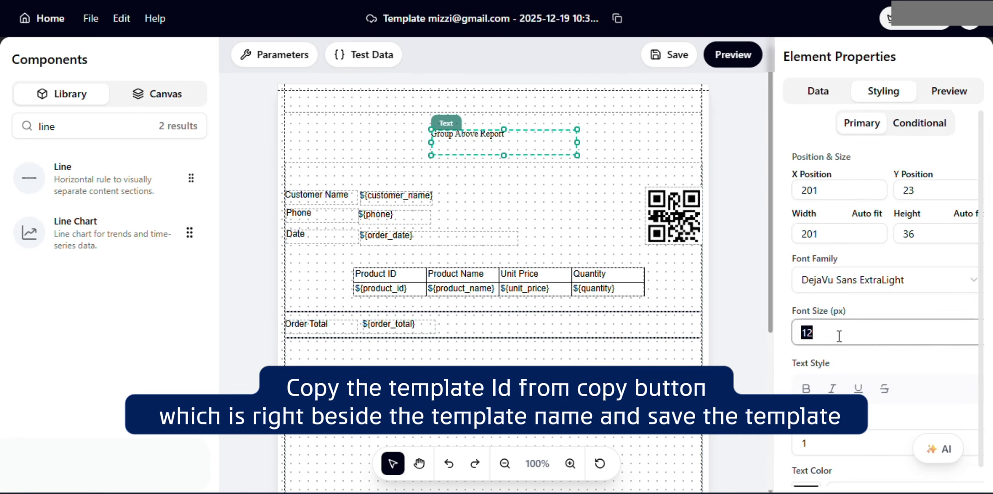
text(20)
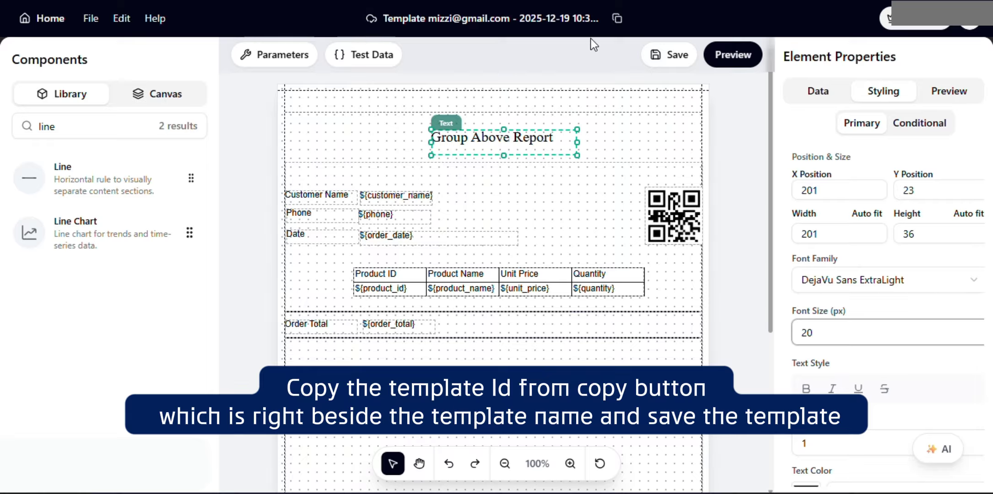
Step: Copy the template ID, switch to the Oracle APEX page designer and select the MaxPrint_V2 action under Group Above
click(617, 19)
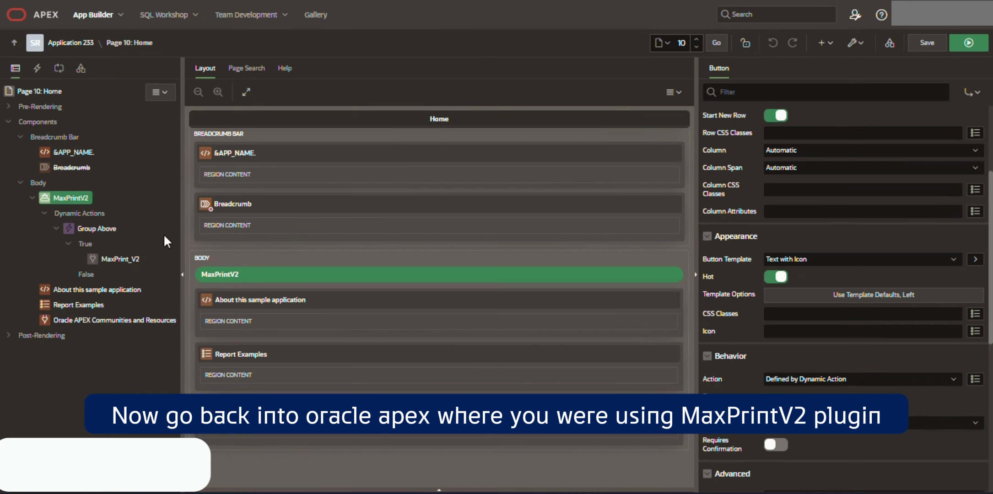
scroll(801, 227, up, 3)
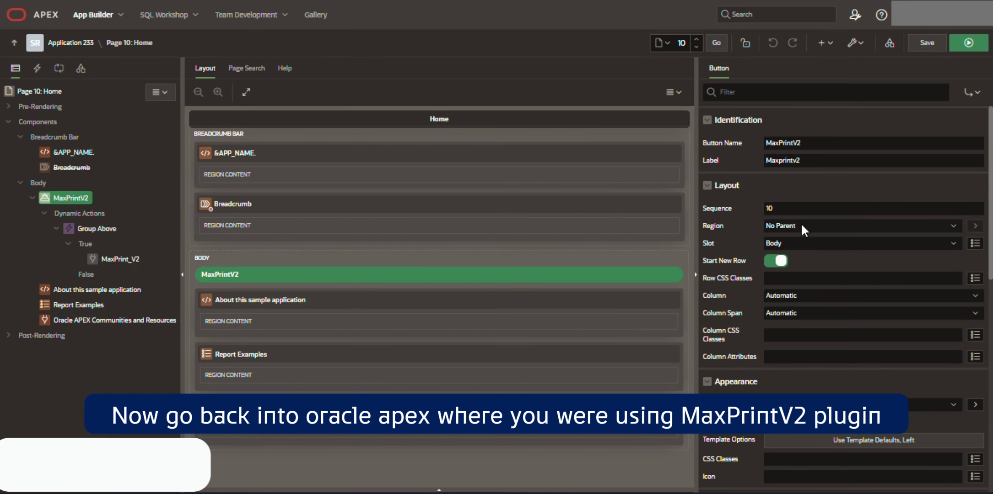
click(109, 258)
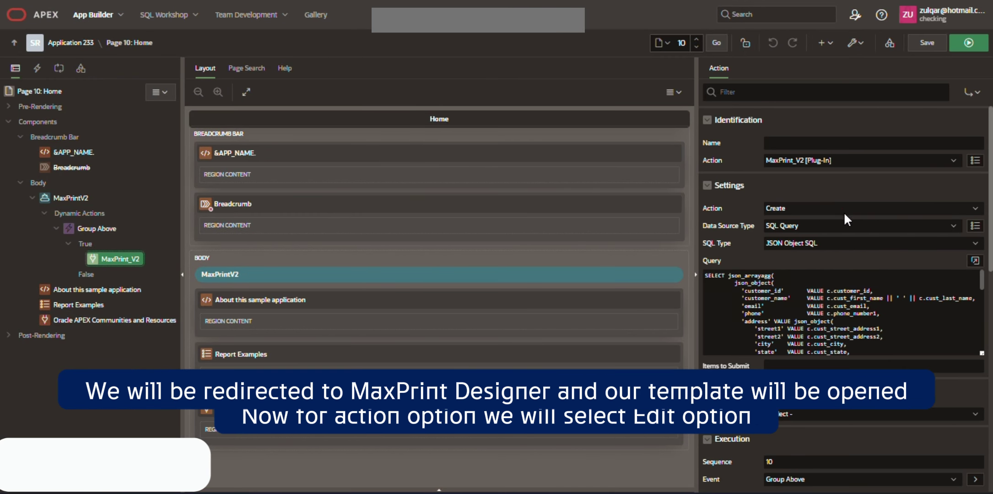
Step: Set the plug-in's action to Edit and paste the copied template ID as its Template ID
click(787, 205)
click(780, 242)
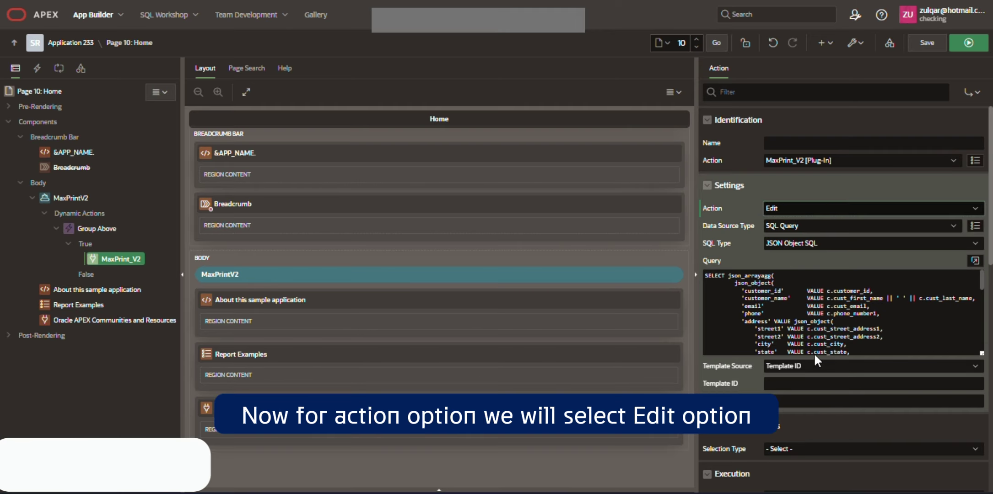
scroll(777, 312, down, 5)
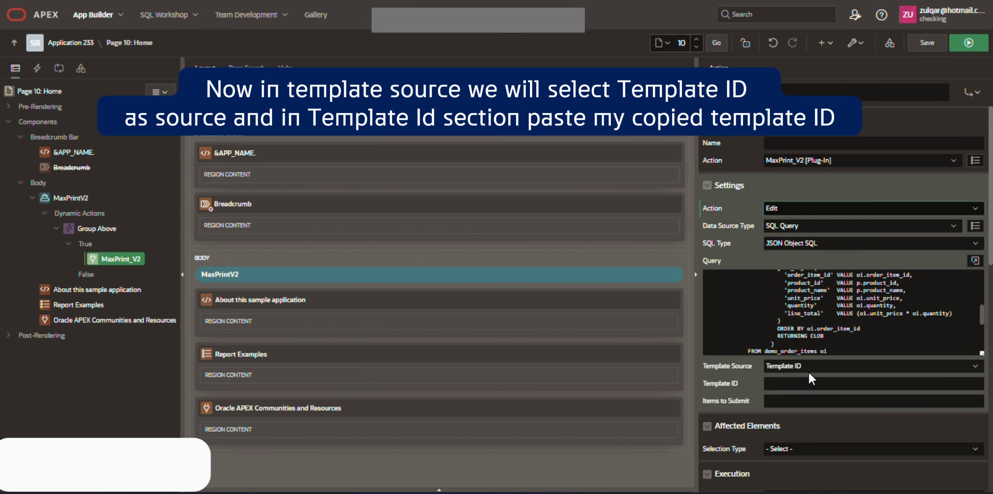
click(778, 383)
key(ctrl+v)
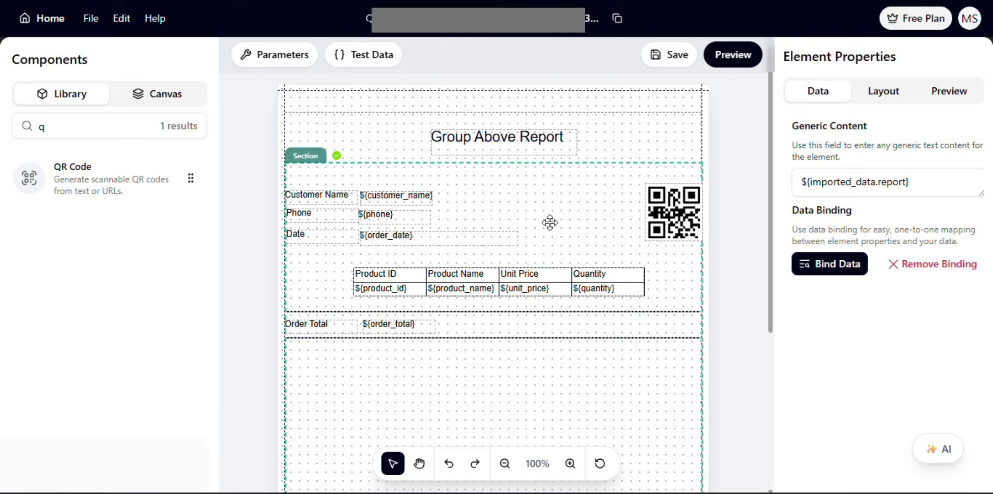
Step: In the reopened template in MaxPrint Designer, clear the component search and look through the available components
click(384, 195)
click(103, 133)
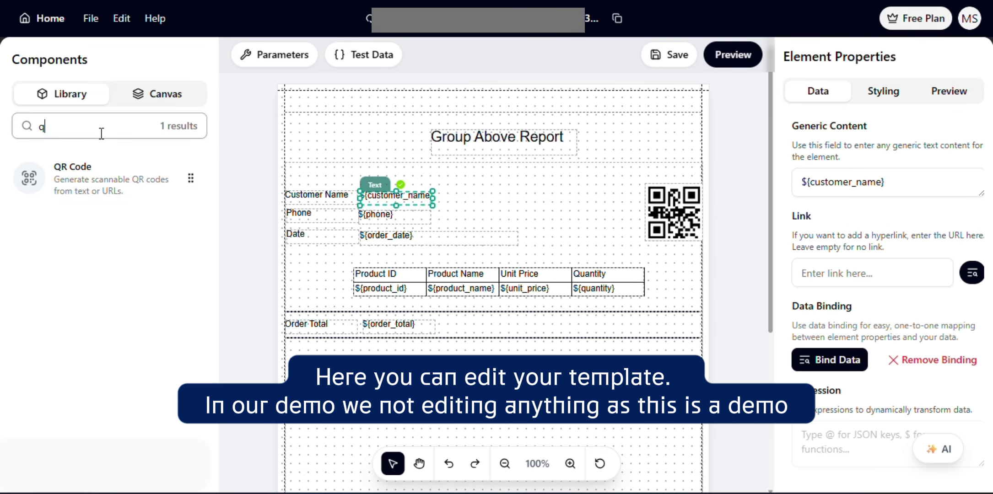
key(BackSpace)
scroll(122, 243, down, 10)
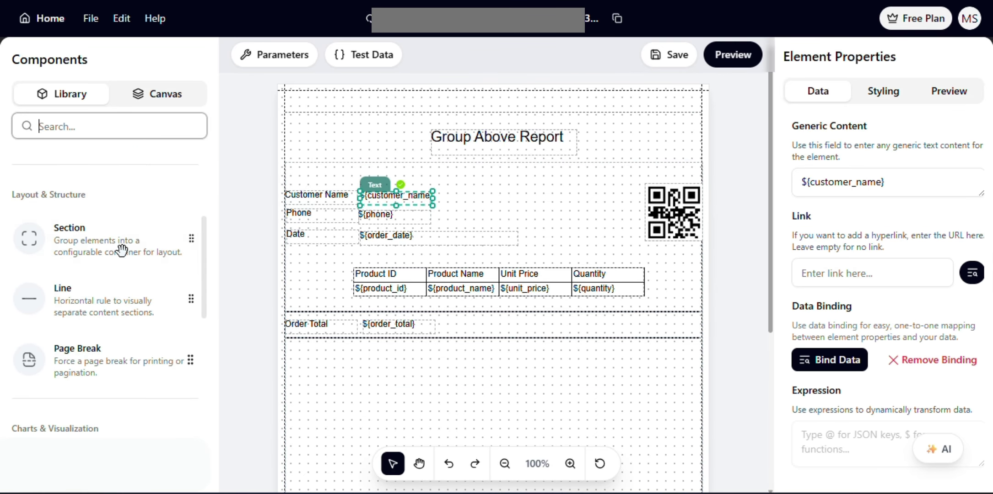
scroll(139, 260, down, 6)
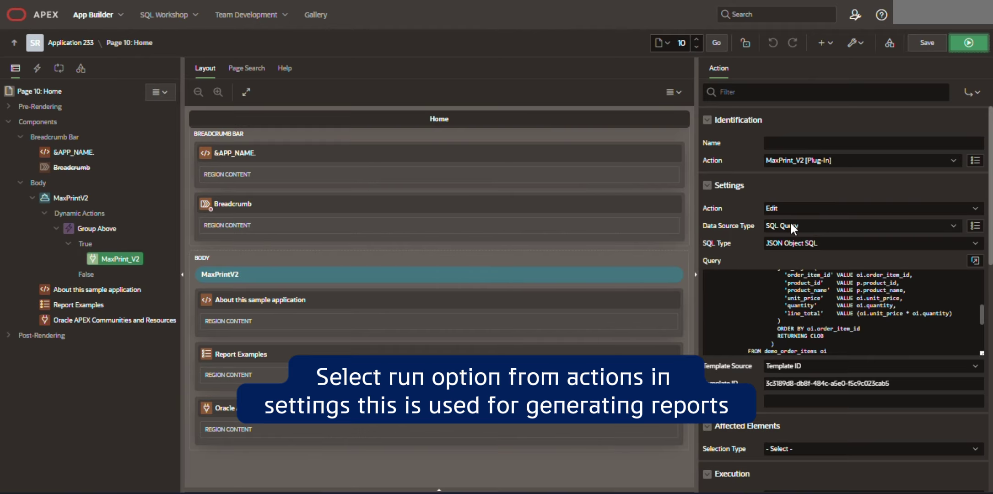
Step: Switch back to Oracle APEX and set the MaxPrint_V2 plug-in's action to Run
click(791, 209)
click(776, 259)
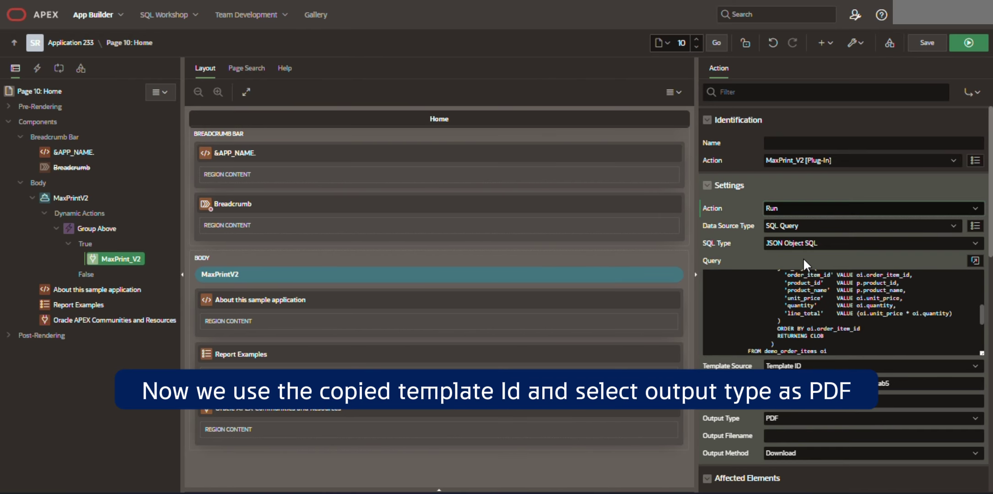
Step: Configure the MaxPrint_V2 plug-in's output as PDF with filename GroupAboveDemo and Download as the output method
scroll(764, 238, down, 3)
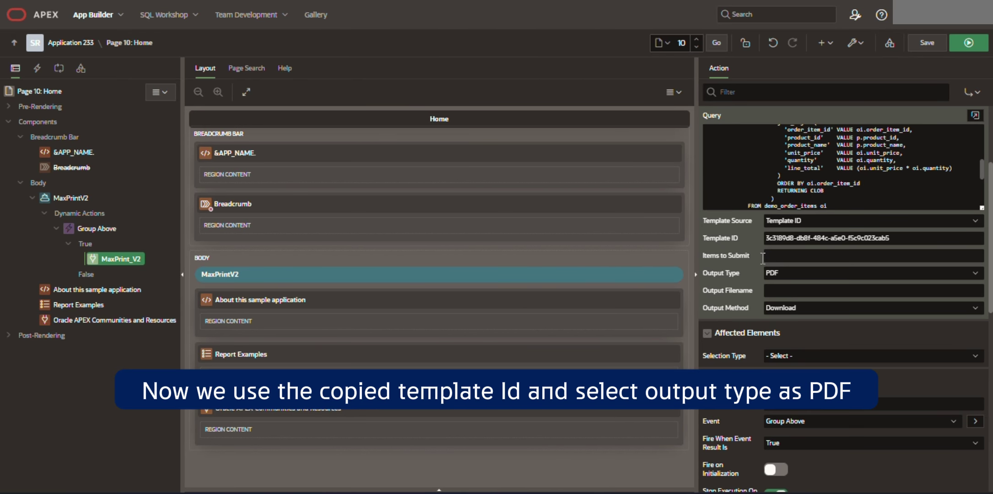
click(783, 277)
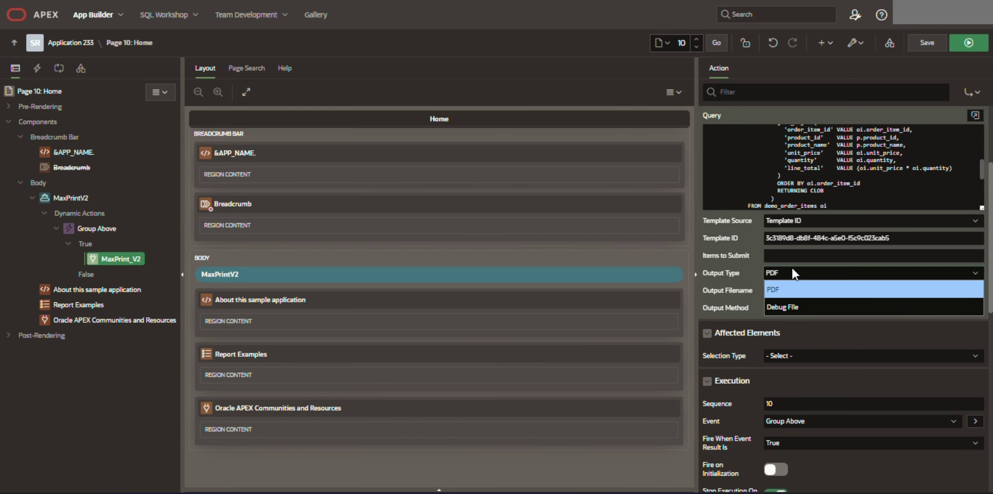
click(797, 290)
text(GroupA)
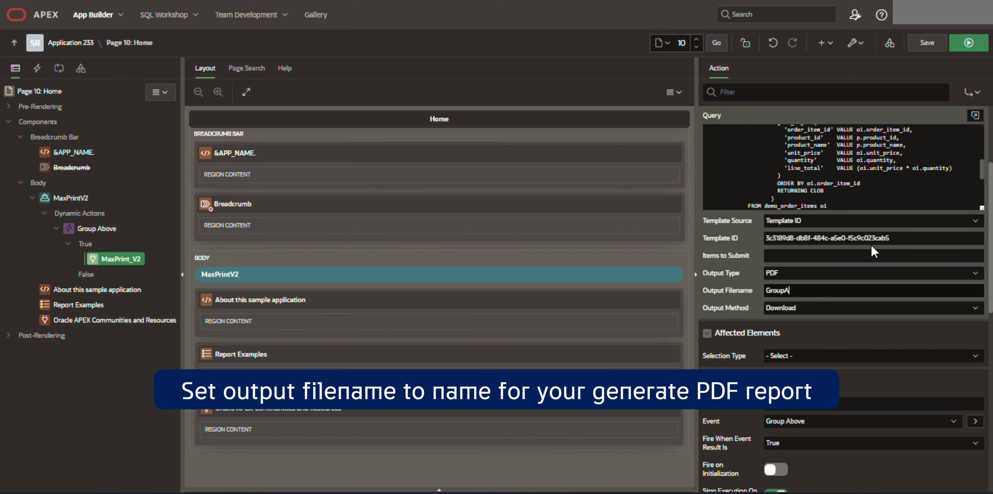
text(boveDemo)
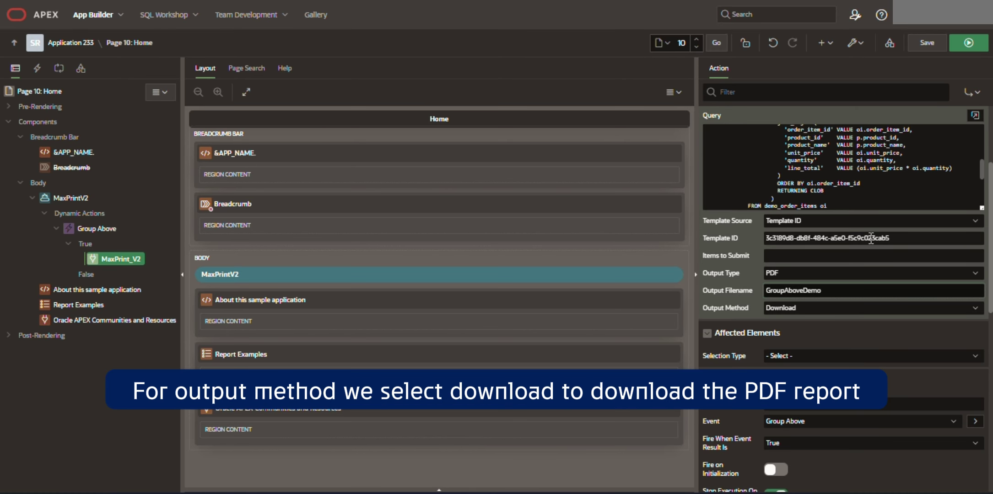
click(831, 308)
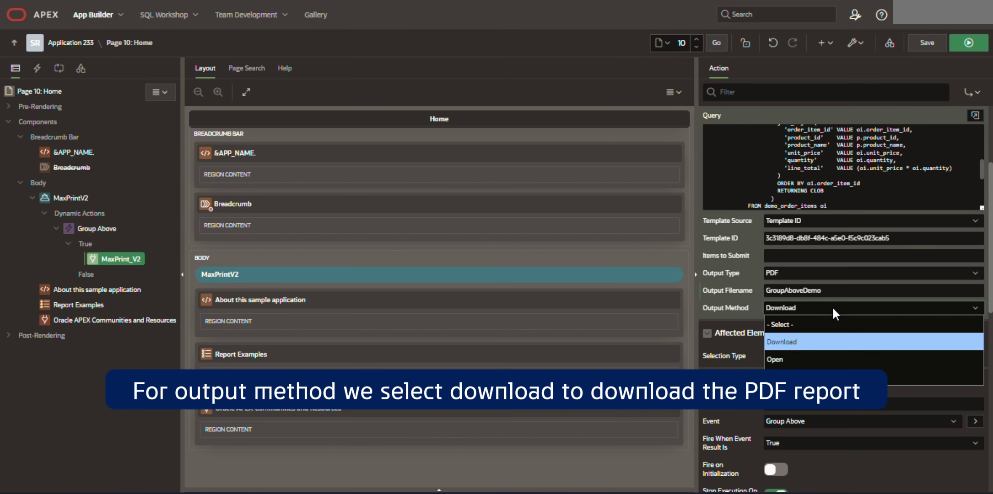
click(783, 338)
Step: Save and run the Home page, and generate the PDF report with its Maxprintv2 button
click(969, 43)
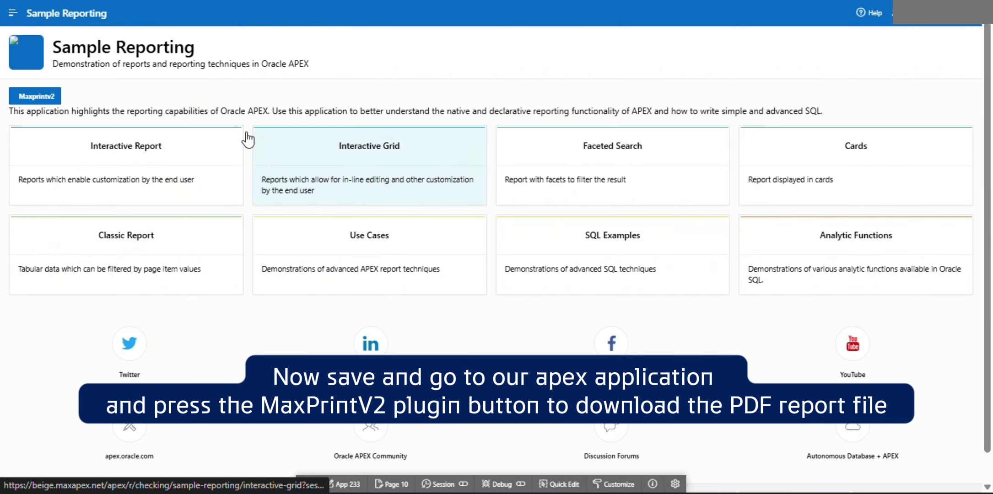
click(34, 96)
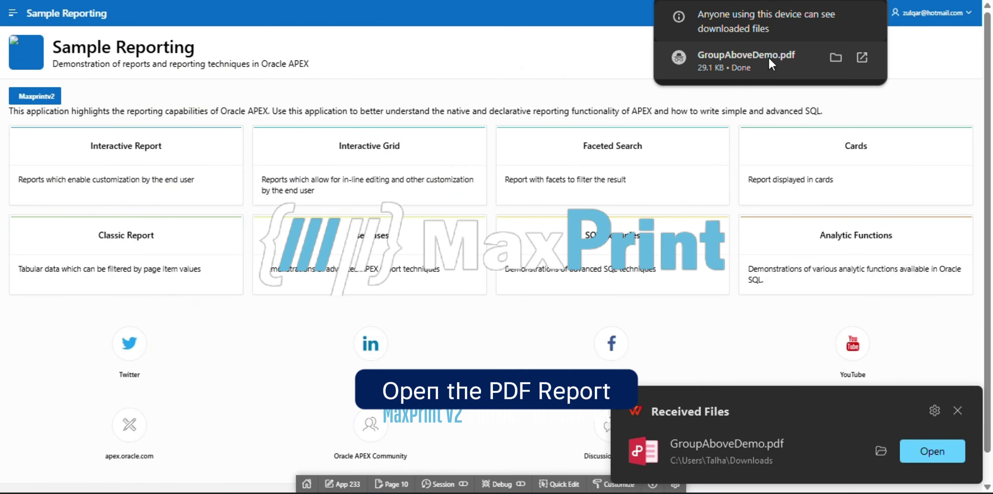
Step: Open the downloaded GroupAboveDemo.pdf and look through the grouped orders on its pages
click(841, 60)
scroll(641, 151, down, 10)
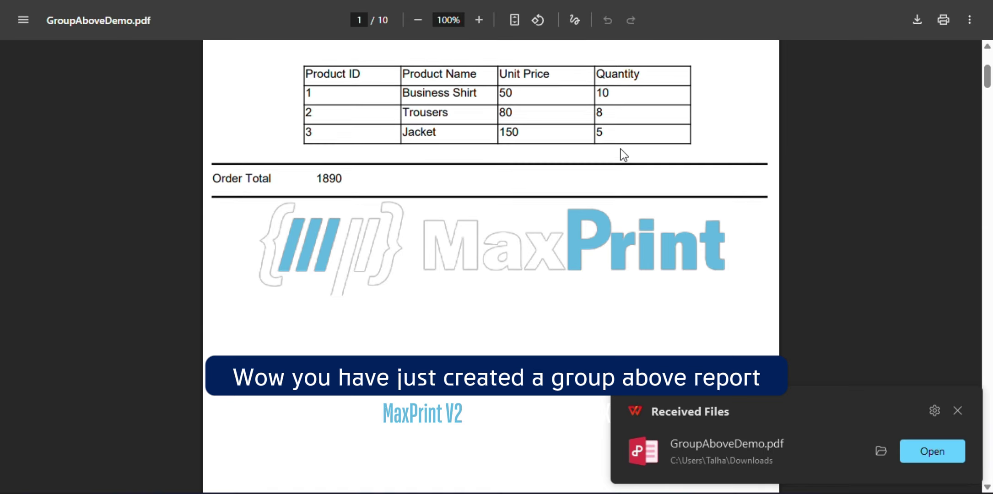
scroll(641, 157, down, 15)
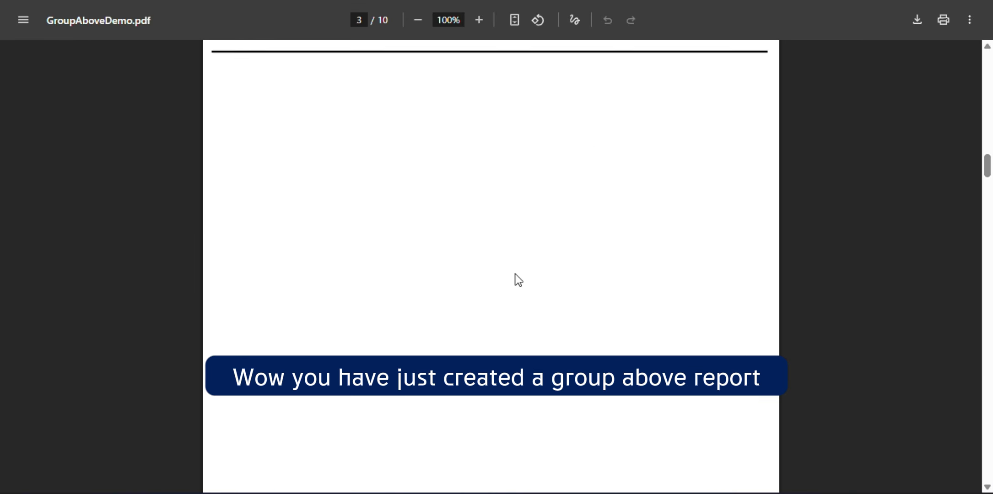
scroll(515, 273, down, 3)
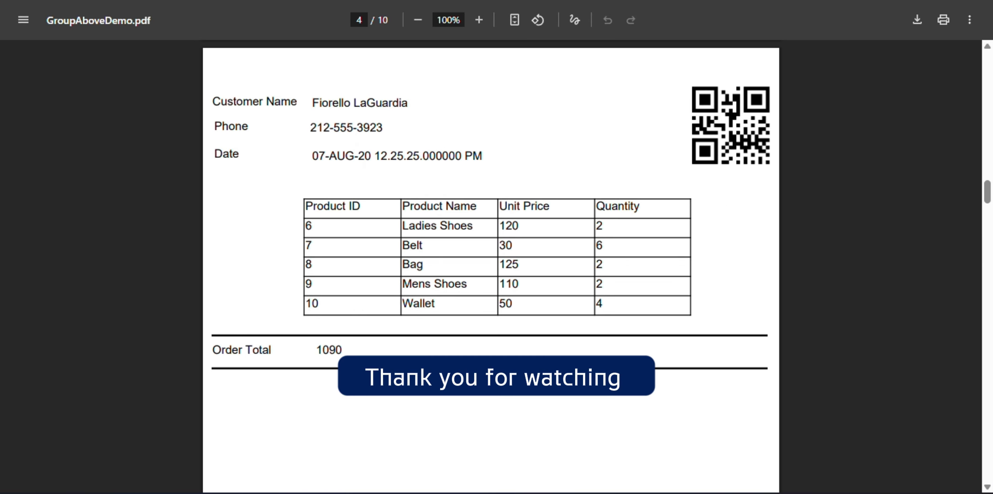